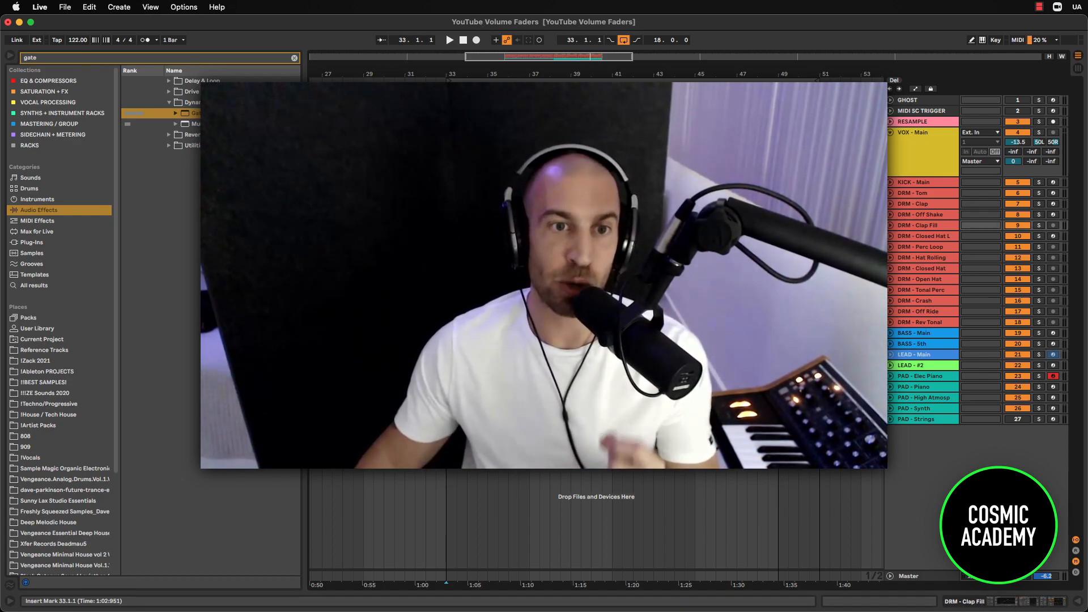
# Play the arrangement from bar 41 to hear the full mix, and stop playback
pyautogui.click(449, 40)
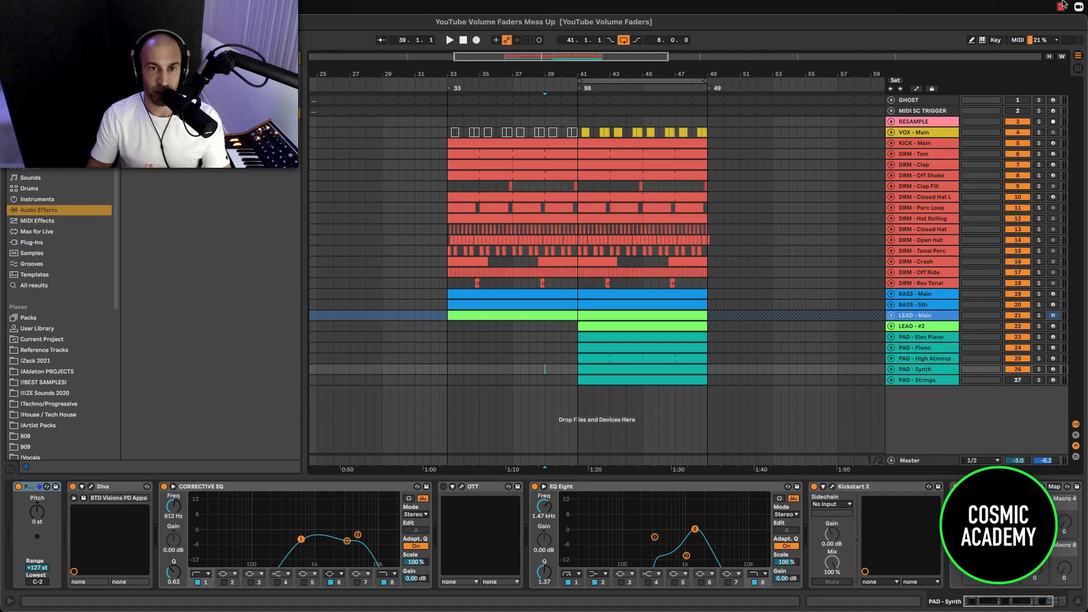
pyautogui.click(581, 92)
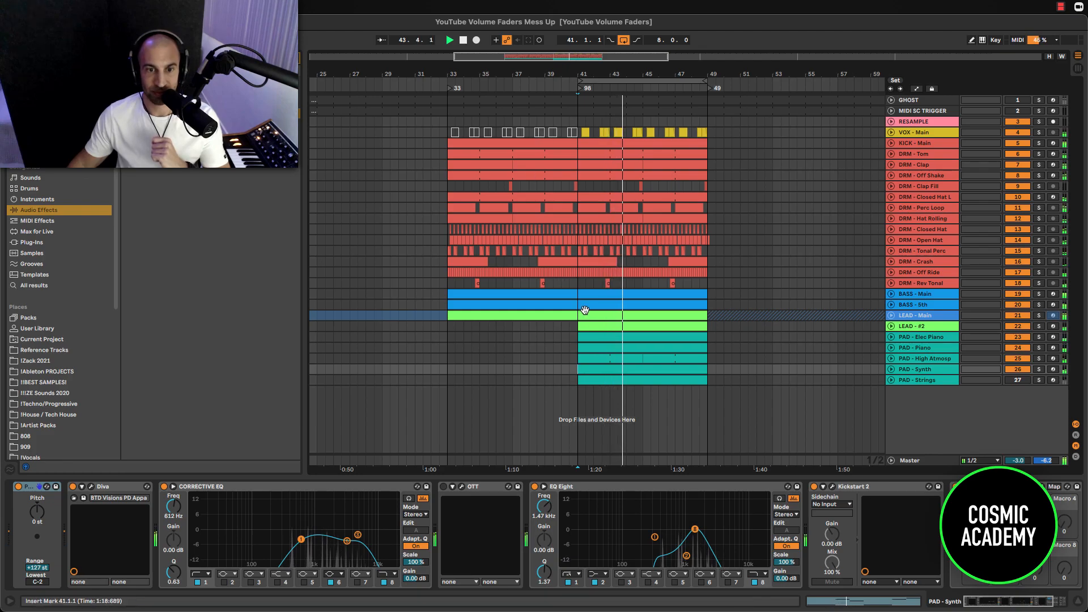
pyautogui.press('space')
pyautogui.click(560, 340)
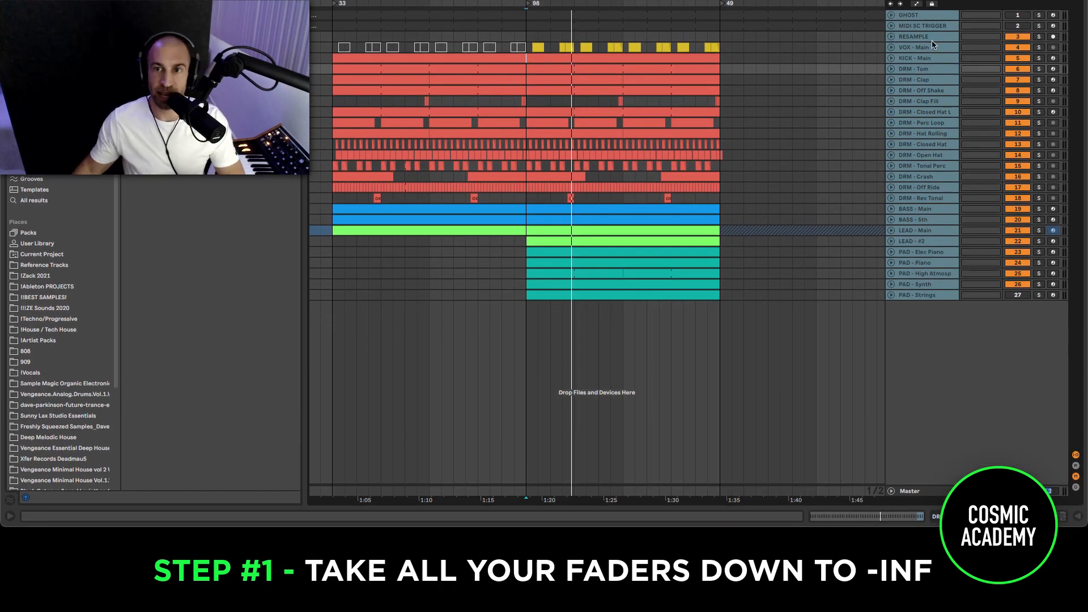
# Lower the volume of all tracks from VOX - Main to PAD - Strings to -inf, and fold the tracks again
pyautogui.click(907, 48)
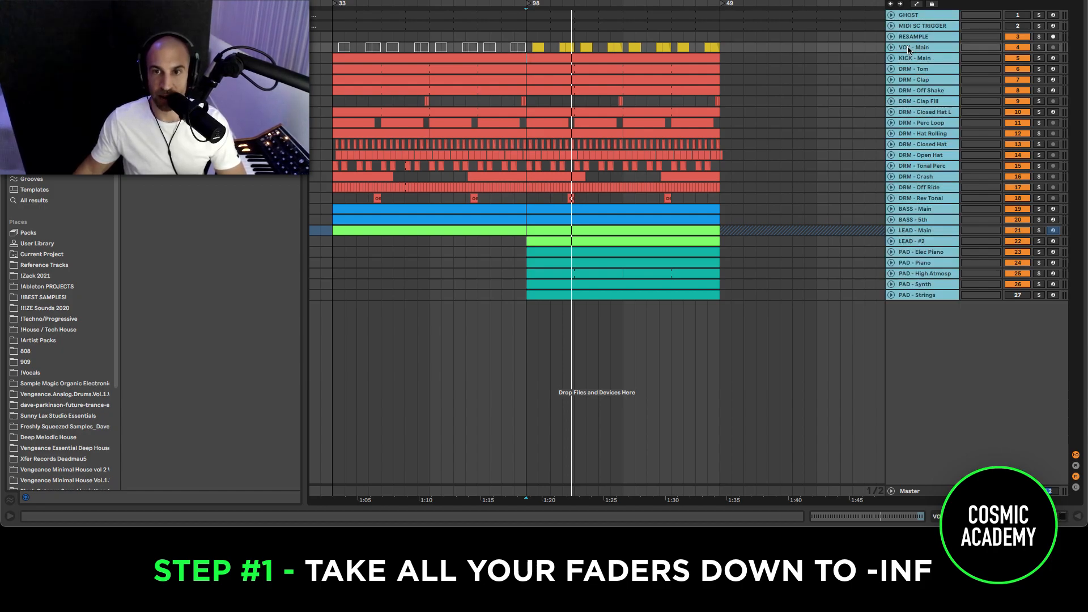
pyautogui.click(923, 330)
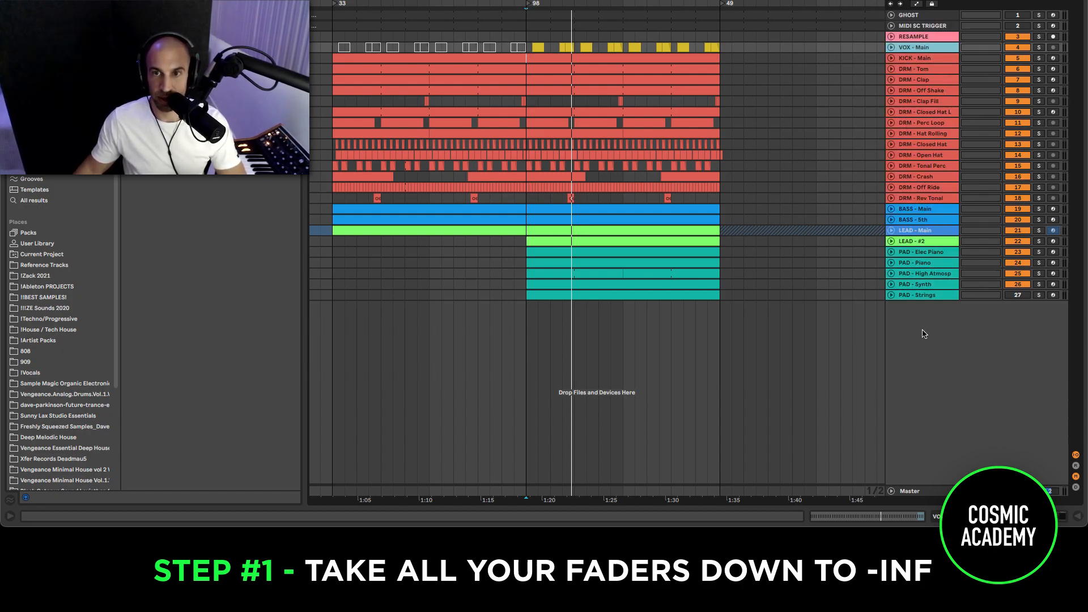
pyautogui.click(903, 294)
pyautogui.keyDown('shift'); pyautogui.click(901, 48); pyautogui.keyUp('shift')
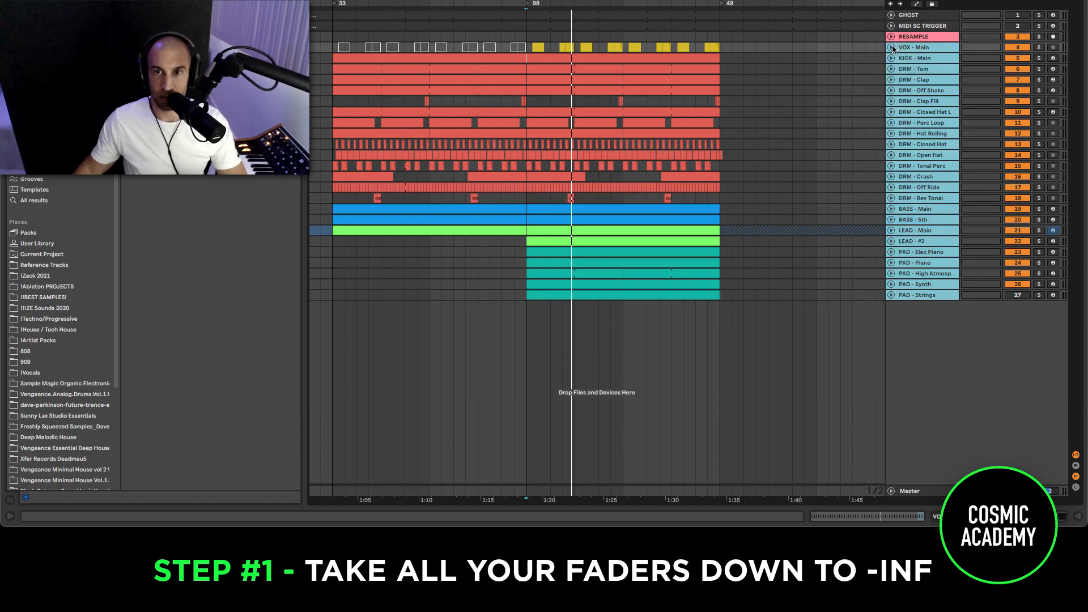
pyautogui.click(891, 48)
pyautogui.click(1018, 50)
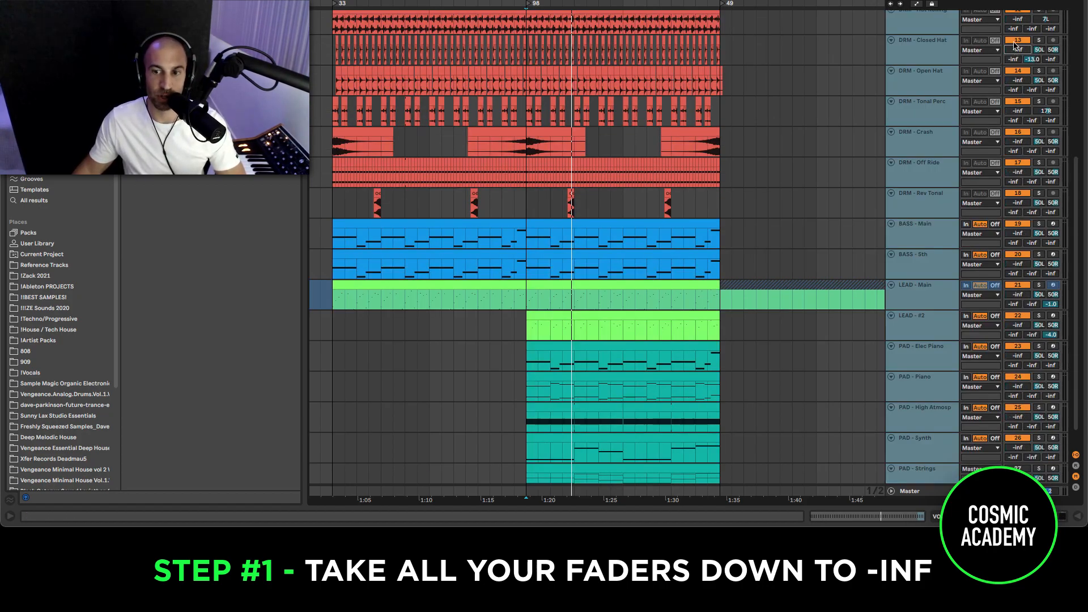
pyautogui.click(890, 43)
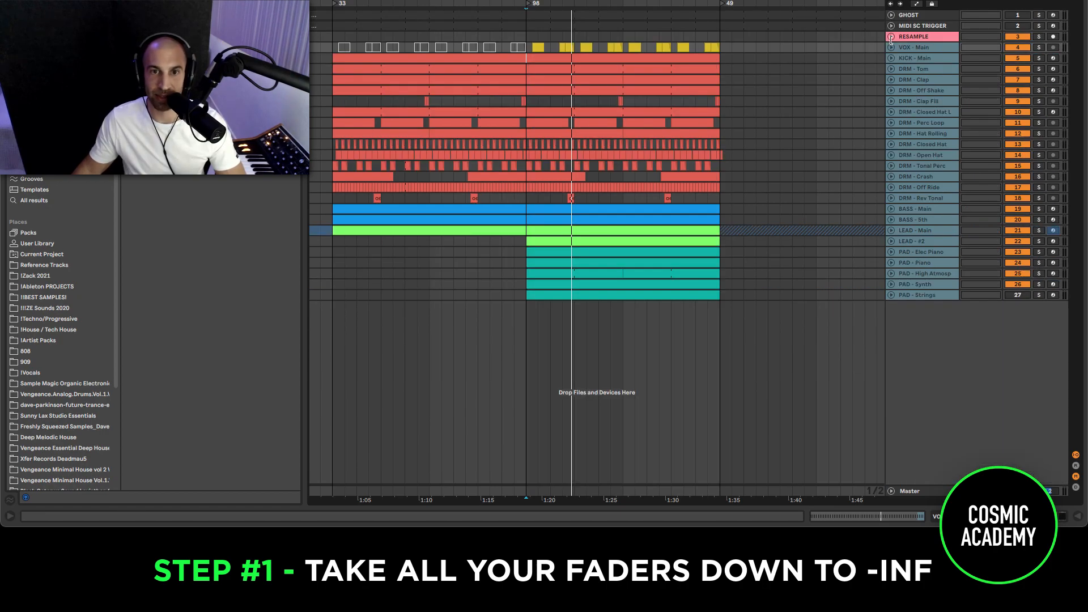
# Set the KICK - Main track volume to -6.0 dB and start playback from bar 41
pyautogui.click(527, 263)
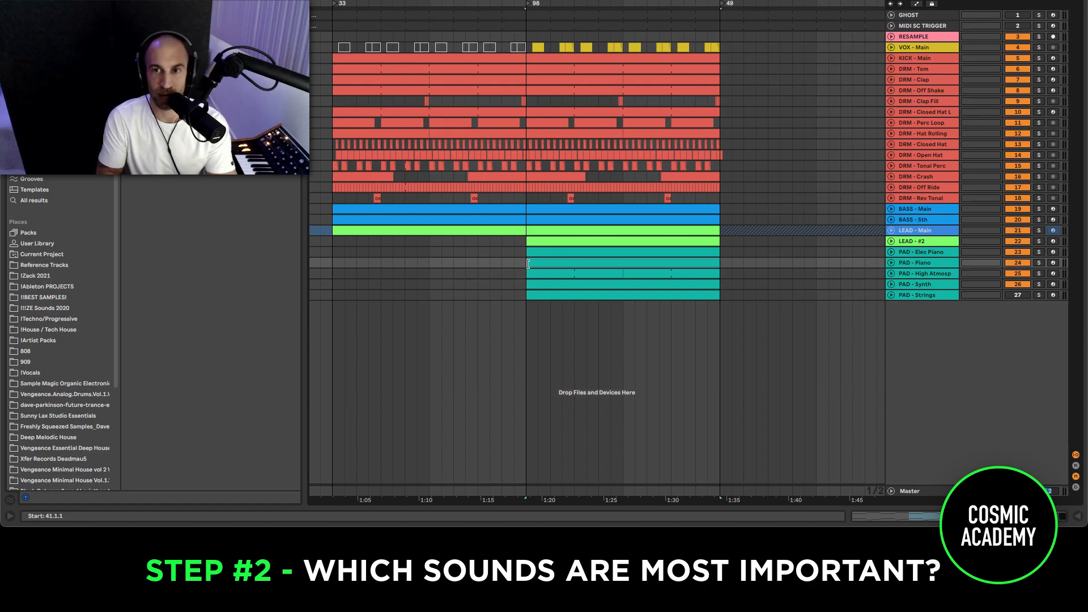
pyautogui.click(528, 264)
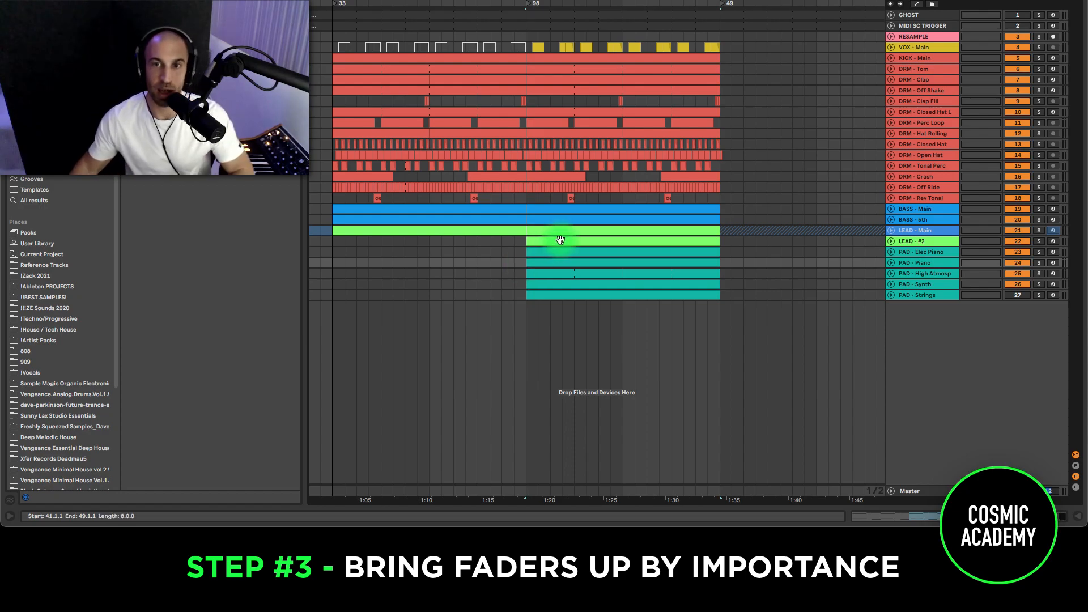
pyautogui.click(892, 59)
pyautogui.click(891, 59)
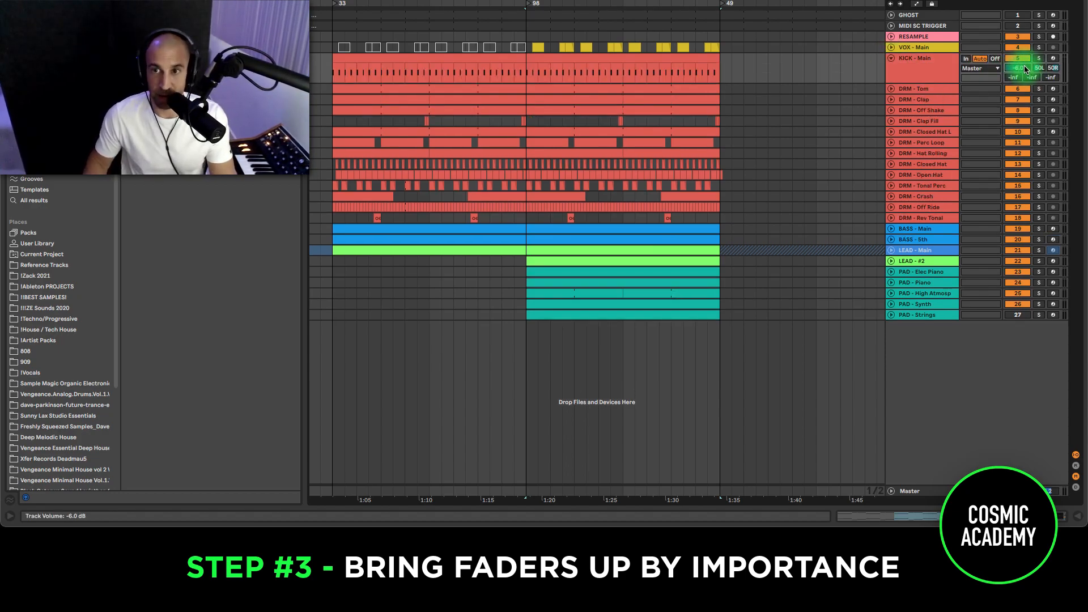
pyautogui.moveTo(1024, 66); pyautogui.dragTo(1015, 67)
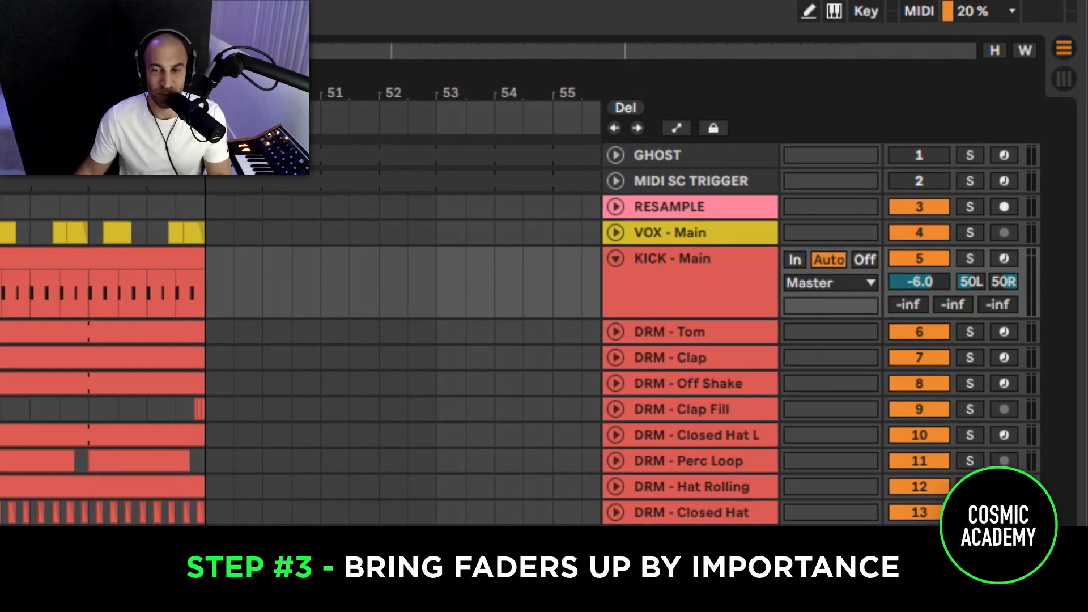
pyautogui.press('space')
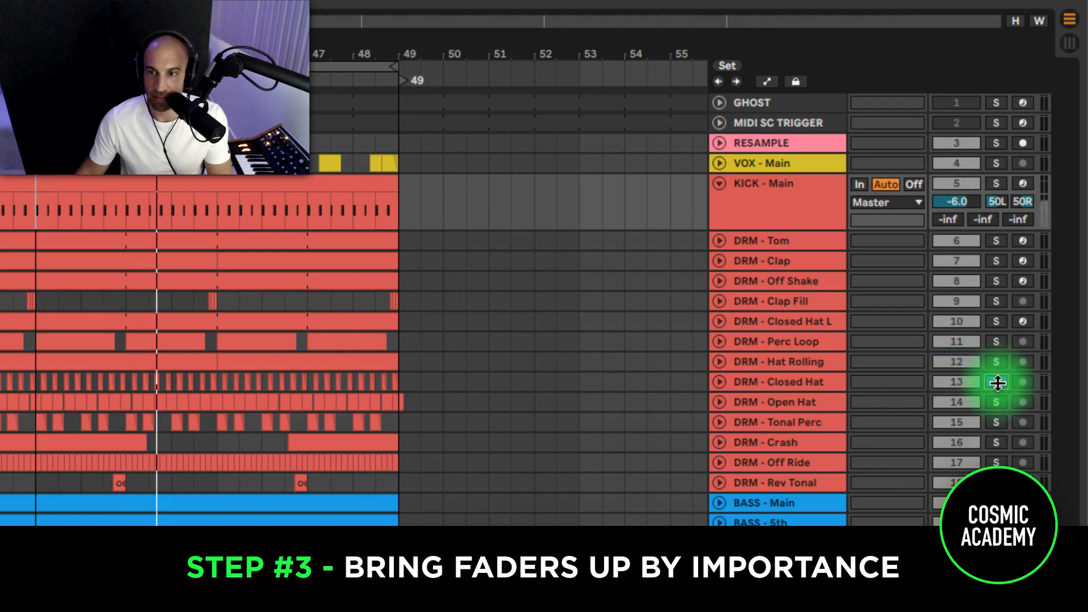
# Unfold the DRM - Closed Hat track and balance its volume by ear against the kick at about -14.4 dB
pyautogui.click(996, 382)
pyautogui.click(996, 382)
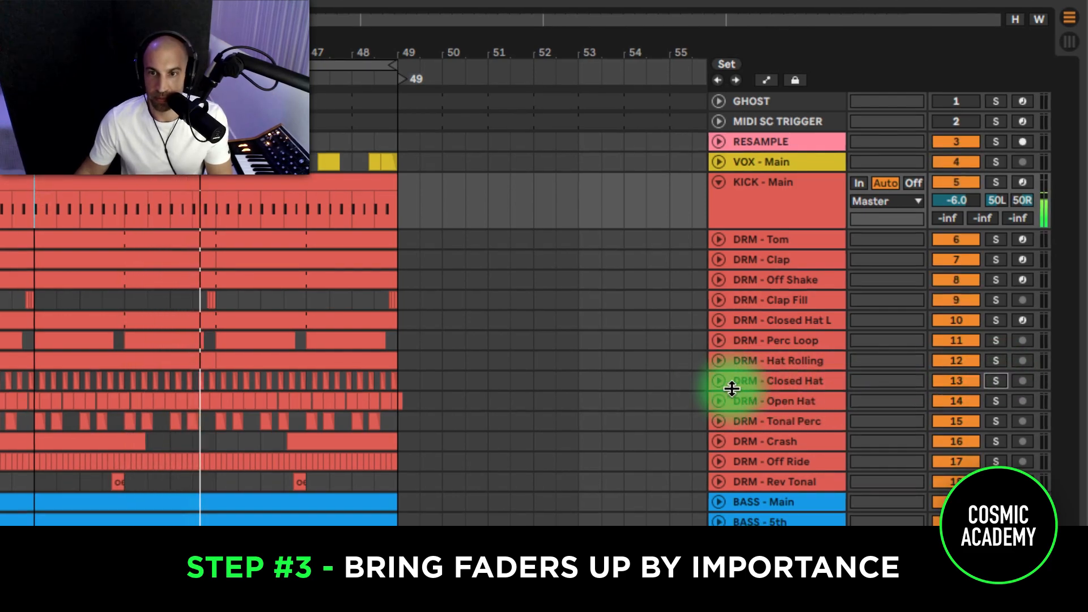
pyautogui.click(719, 382)
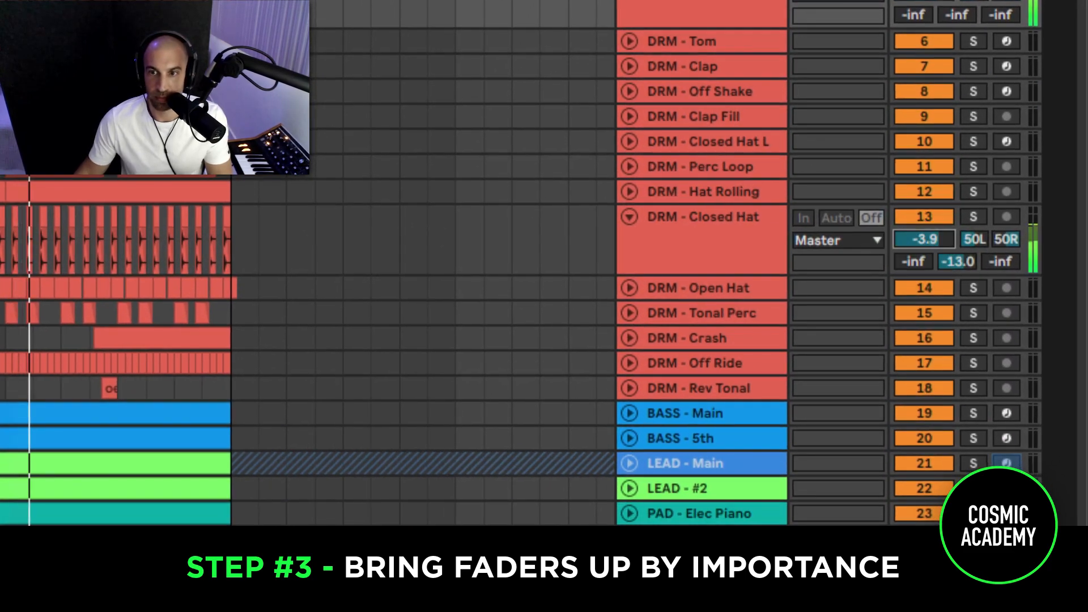
pyautogui.moveTo(923, 239); pyautogui.dragTo(923, 269)
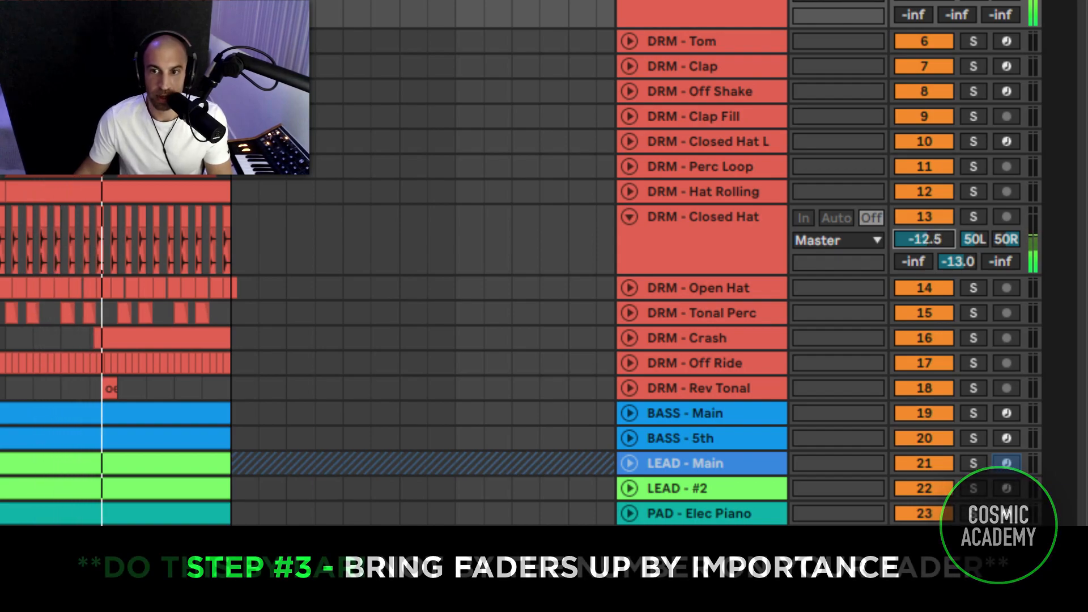
pyautogui.press('space')
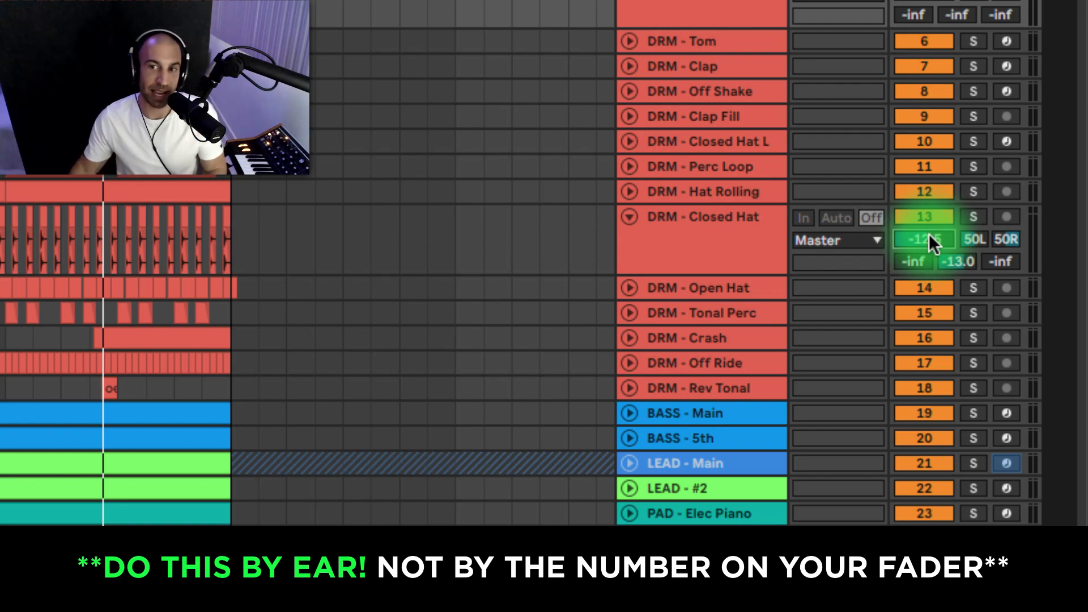
pyautogui.press('space')
pyautogui.moveTo(929, 237); pyautogui.dragTo(929, 248)
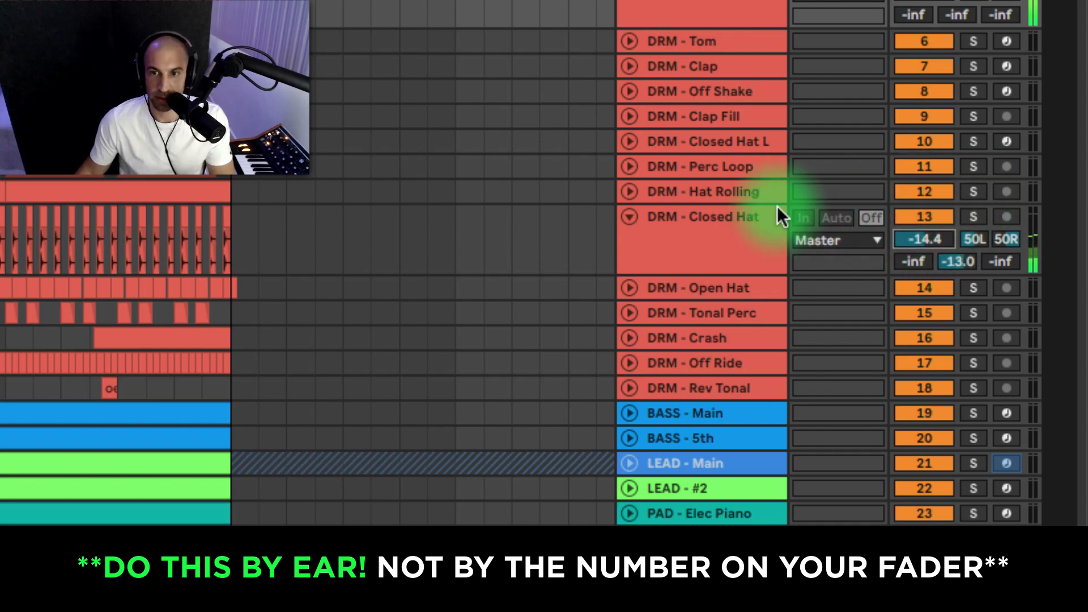
# Bring the DRM - Hat Rolling volume up to -19.9 dB and lower DRM - Closed Hat to -18.6 dB
pyautogui.click(629, 192)
pyautogui.moveTo(923, 214); pyautogui.dragTo(923, 199)
pyautogui.moveTo(924, 283); pyautogui.dragTo(930, 306)
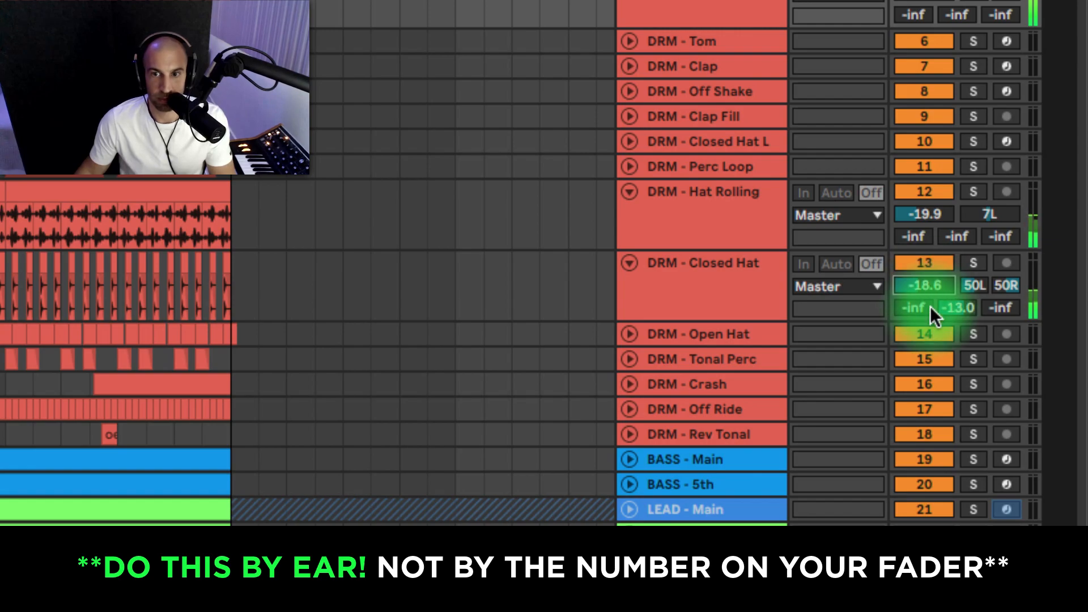
# Fold all the tracks, unfold DRM - Clap and raise its volume to -9.5 dB
pyautogui.scroll(3, 633, 178)
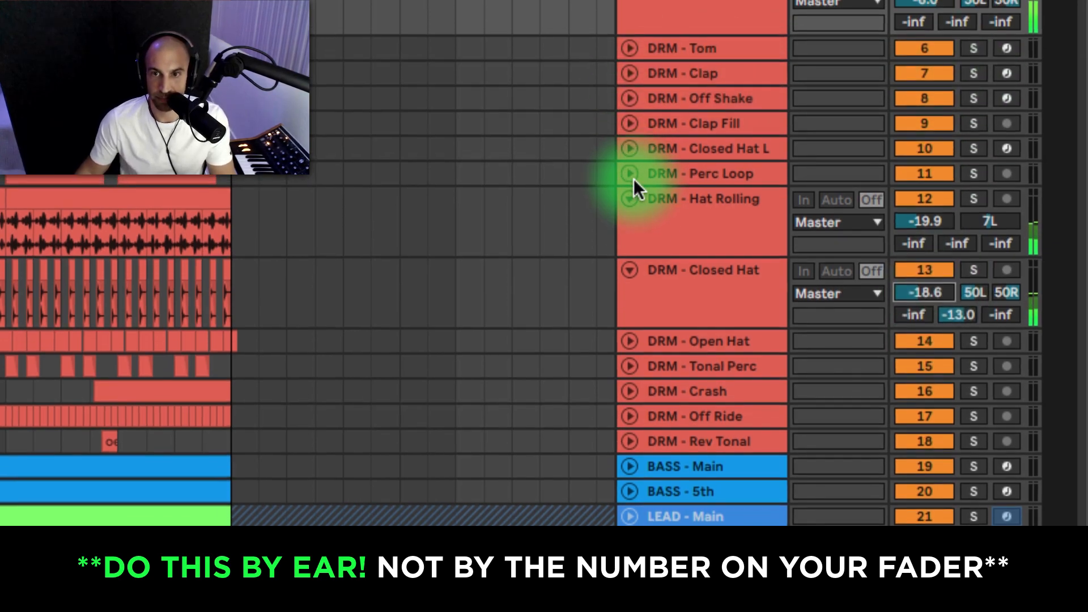
pyautogui.keyDown('alt'); pyautogui.click(628, 323); pyautogui.keyUp('alt')
pyautogui.click(635, 145)
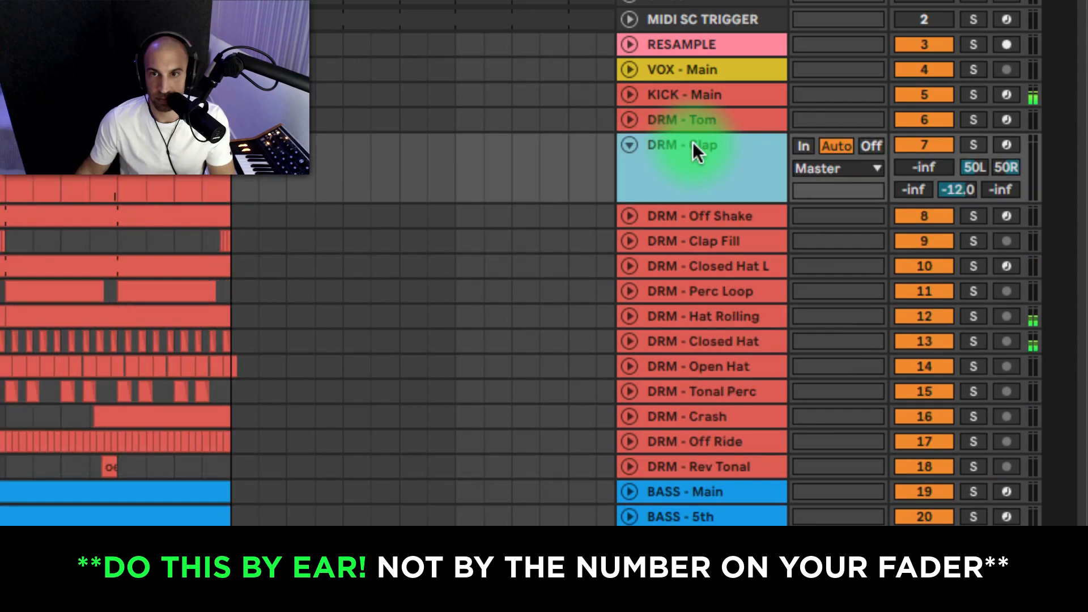
pyautogui.moveTo(907, 167)
pyautogui.mouseDown()
pyautogui.moveTo(909, 148)
pyautogui.moveTo(919, 166)
pyautogui.mouseUp()
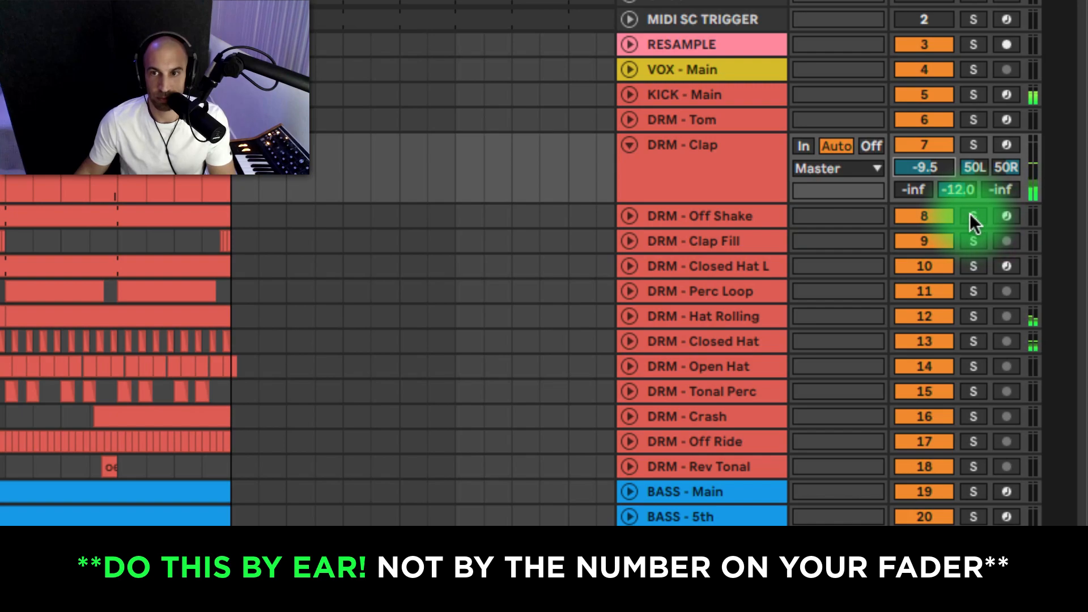
# Unfold the DRM - Open Hat track and bring its volume up to -20.0 dB
pyautogui.click(627, 367)
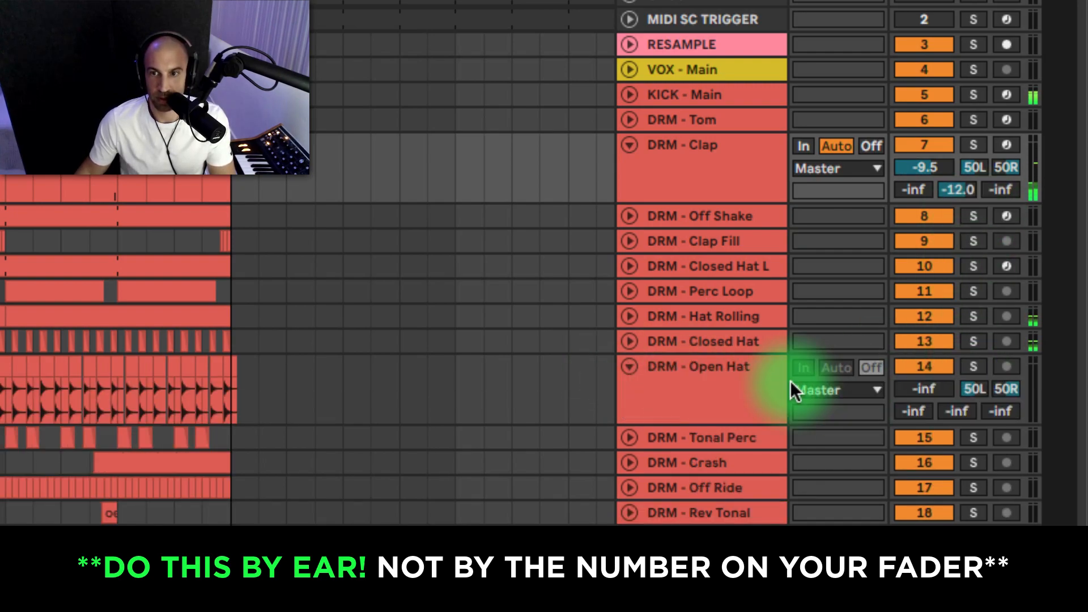
pyautogui.moveTo(913, 390)
pyautogui.mouseDown()
pyautogui.moveTo(913, 359)
pyautogui.moveTo(913, 372)
pyautogui.mouseUp()
pyautogui.press('space')
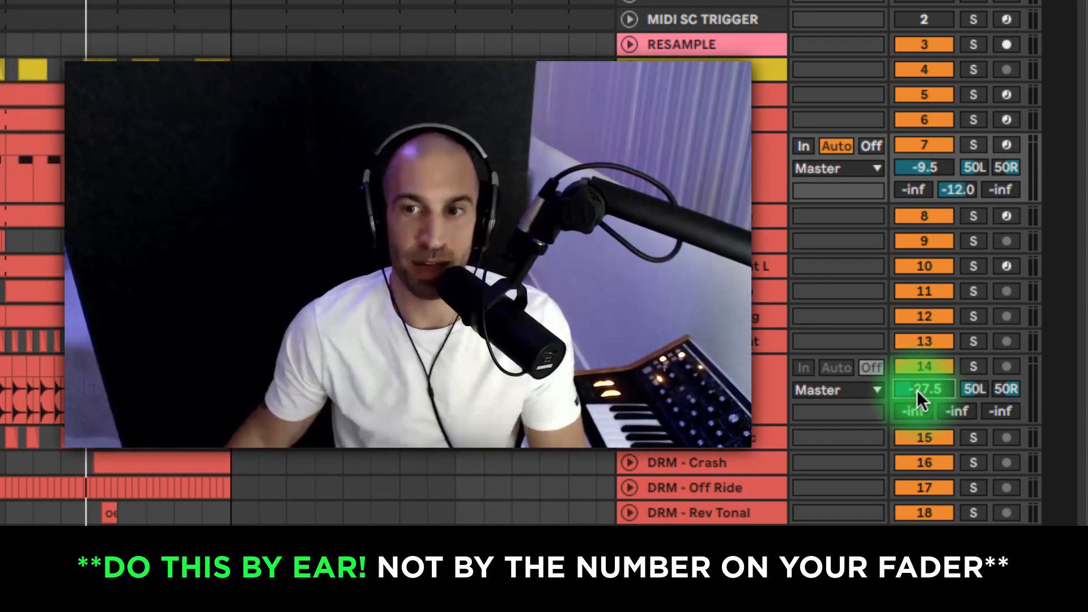
pyautogui.moveTo(925, 388)
pyautogui.mouseDown()
pyautogui.moveTo(924, 363)
pyautogui.moveTo(925, 430)
pyautogui.moveTo(918, 389)
pyautogui.mouseUp()
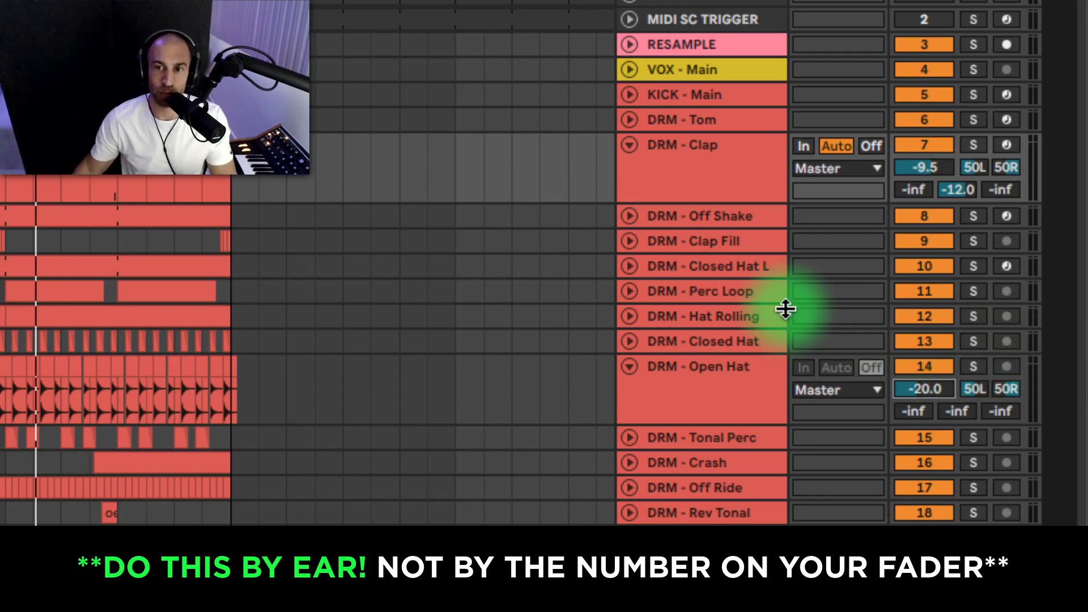
# Unfold the DRM - Perc Loop track and set its volume to -22.5 dB during playback
pyautogui.click(630, 292)
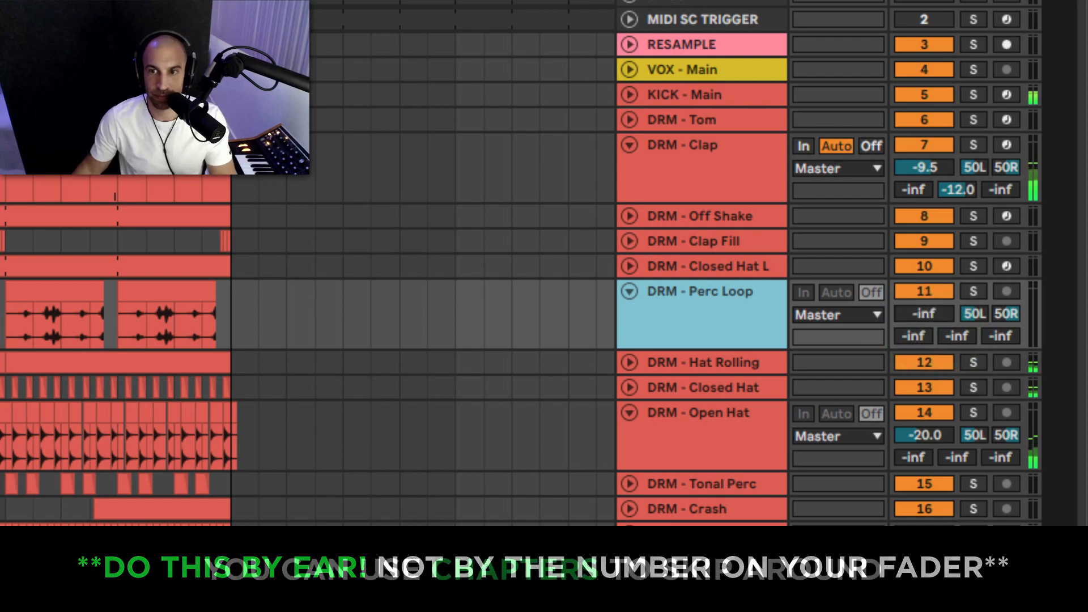
pyautogui.moveTo(924, 315); pyautogui.dragTo(924, 304)
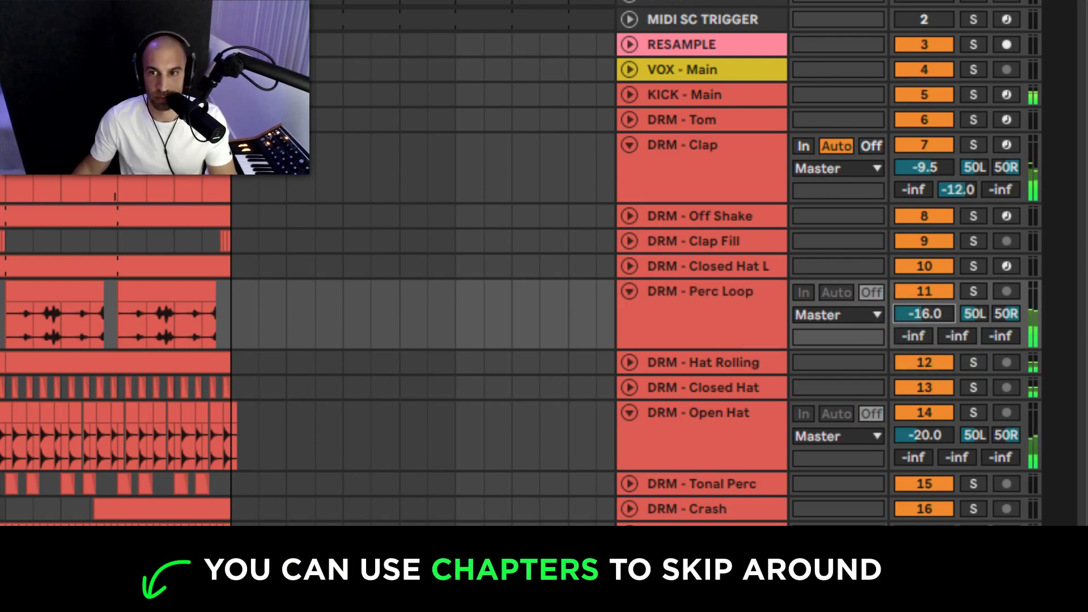
pyautogui.moveTo(924, 314); pyautogui.dragTo(926, 311)
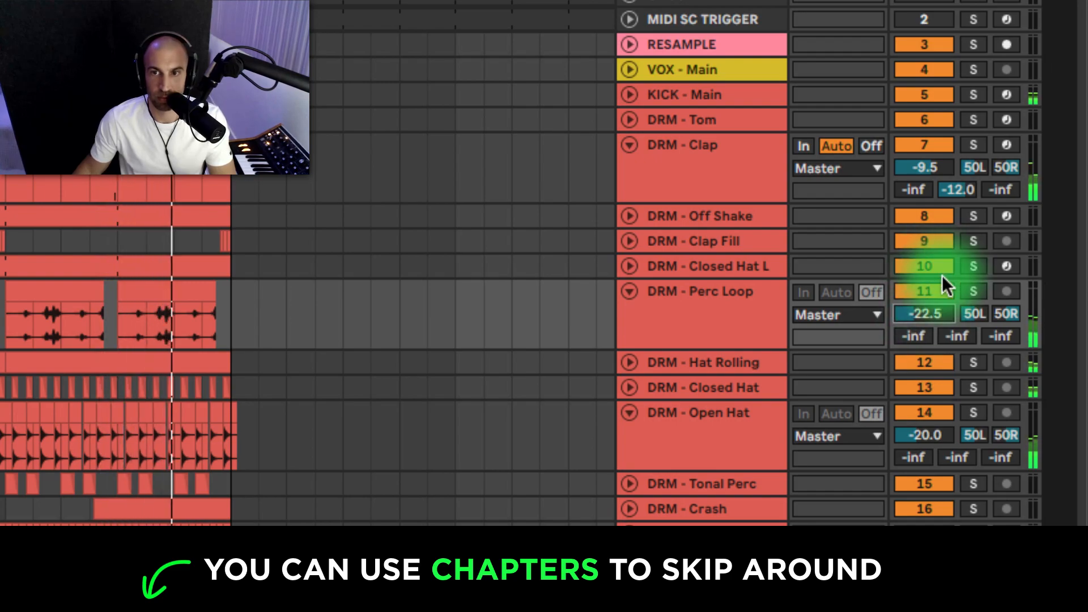
# Unfold DRM - Off Shake and DRM - Tonal Perc, setting their volumes to -23.0 dB and -20.0 dB
pyautogui.click(627, 214)
pyautogui.moveTo(911, 238); pyautogui.dragTo(911, 240)
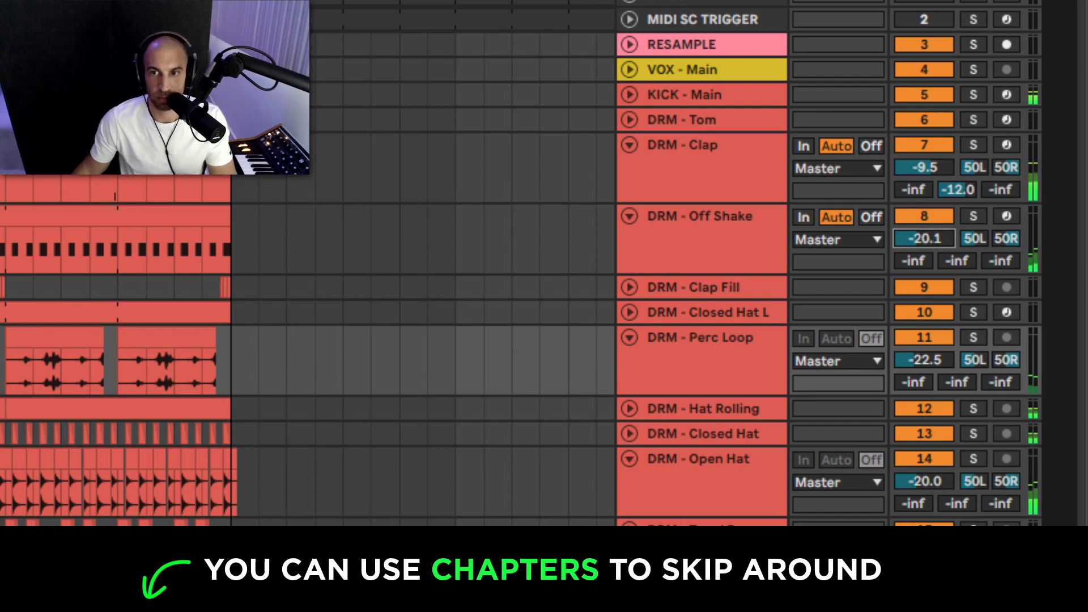
pyautogui.moveTo(924, 238); pyautogui.dragTo(924, 237)
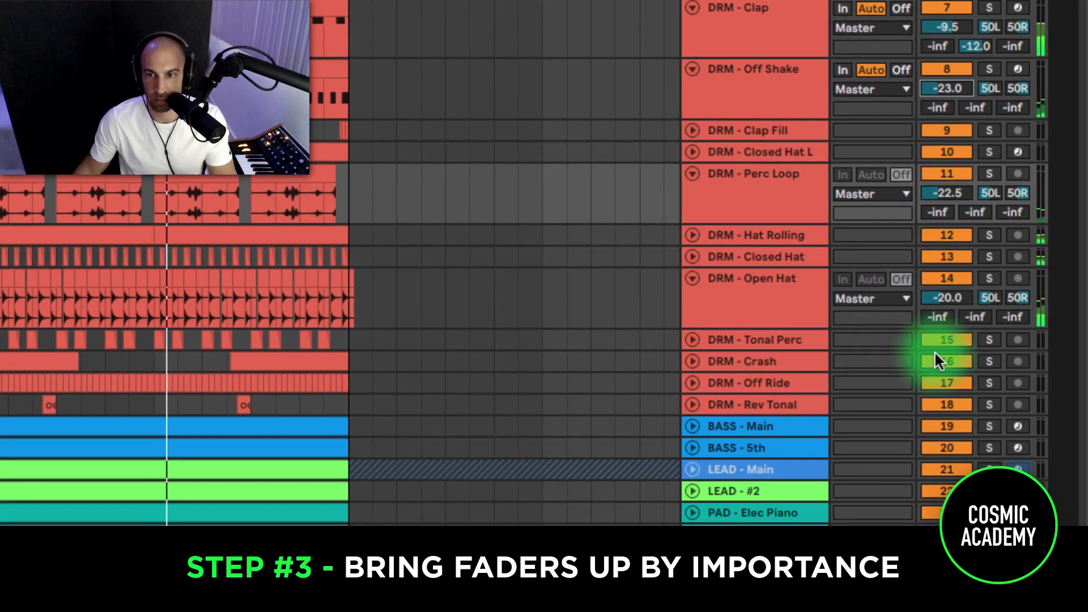
pyautogui.click(692, 339)
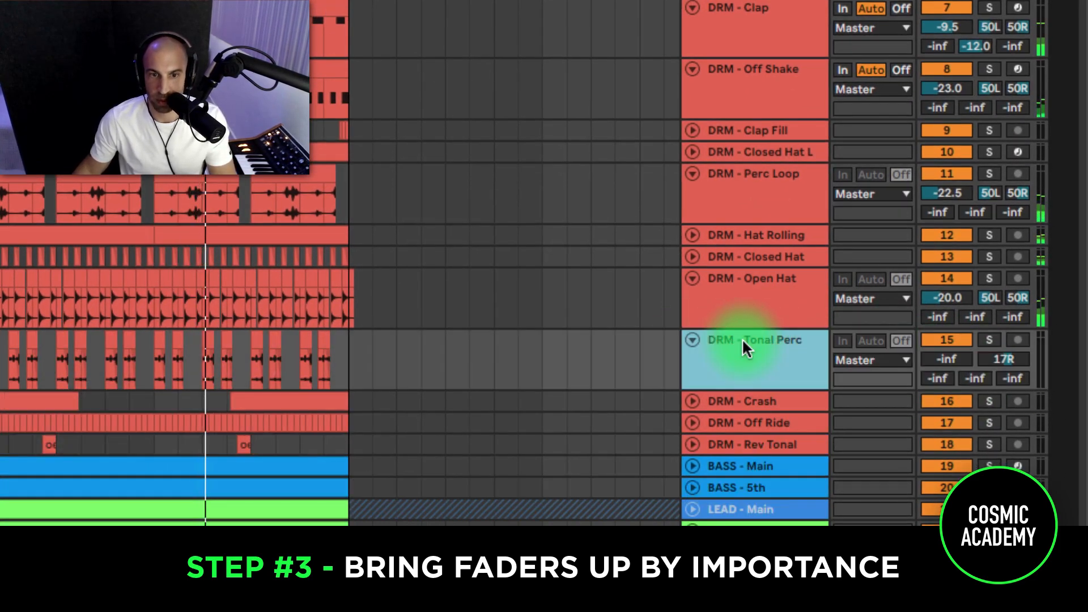
pyautogui.moveTo(949, 358)
pyautogui.mouseDown()
pyautogui.moveTo(950, 324)
pyautogui.moveTo(946, 376)
pyautogui.moveTo(953, 362)
pyautogui.mouseUp()
# Unfold the DRM - Hat Rolling, Closed Hat, Crash and Off Ride tracks to expose their volume controls
pyautogui.click(692, 234)
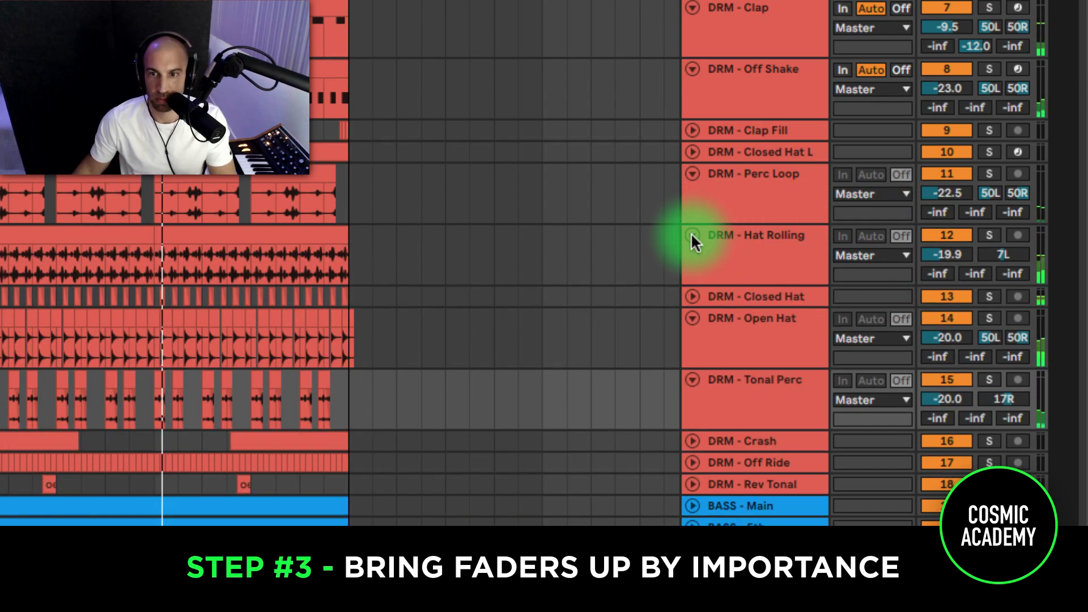
pyautogui.click(691, 296)
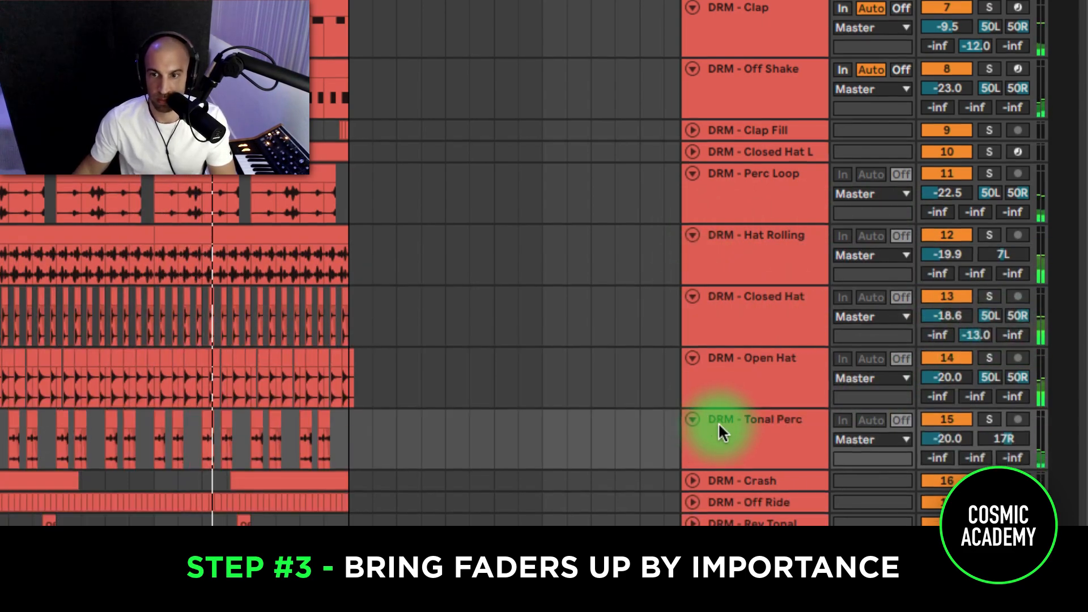
pyautogui.scroll(-5, 718, 430)
pyautogui.click(693, 361)
pyautogui.click(692, 423)
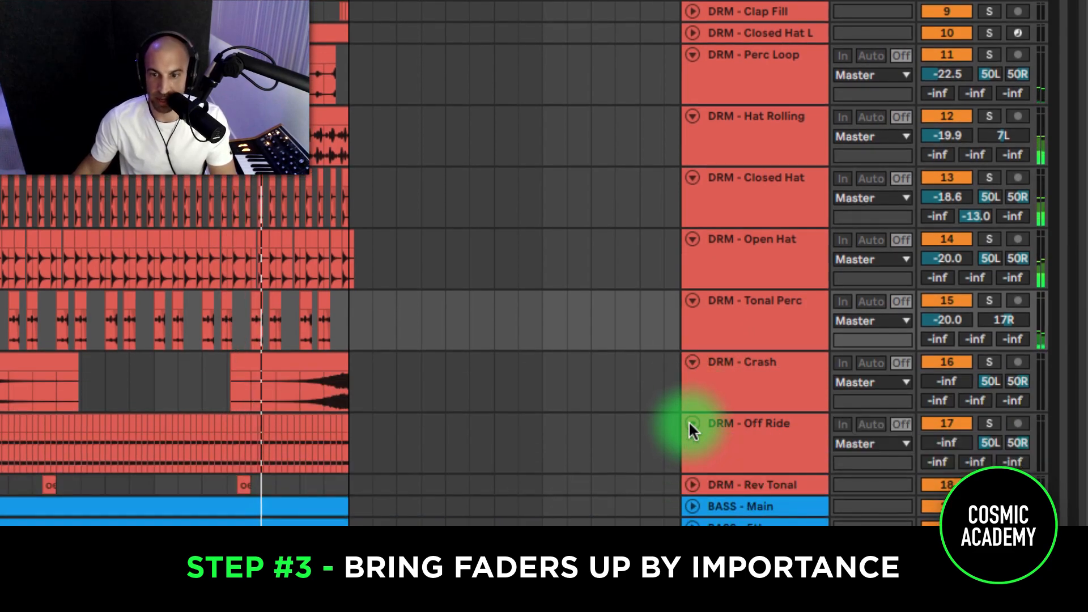
# Unfold DRM - Closed Hat L and DRM - Clap Fill, and raise the Closed Hat L volume to -13.7 dB
pyautogui.click(691, 33)
pyautogui.click(692, 12)
pyautogui.moveTo(957, 93)
pyautogui.mouseDown()
pyautogui.moveTo(957, 67)
pyautogui.moveTo(958, 82)
pyautogui.mouseUp()
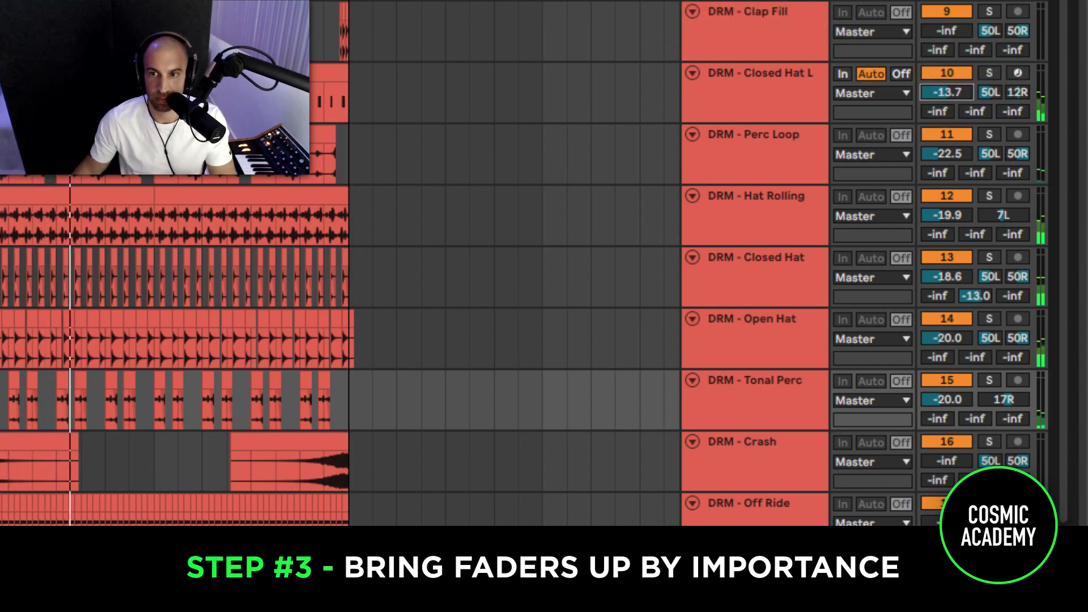
# Raise the DRM - Clap Fill volume to -25.0 dB, and unfold DRM - Tom and set its volume to -26.0 dB
pyautogui.scroll(5, 836, 205)
pyautogui.moveTo(948, 194)
pyautogui.mouseDown()
pyautogui.moveTo(947, 170)
pyautogui.moveTo(954, 203)
pyautogui.mouseUp()
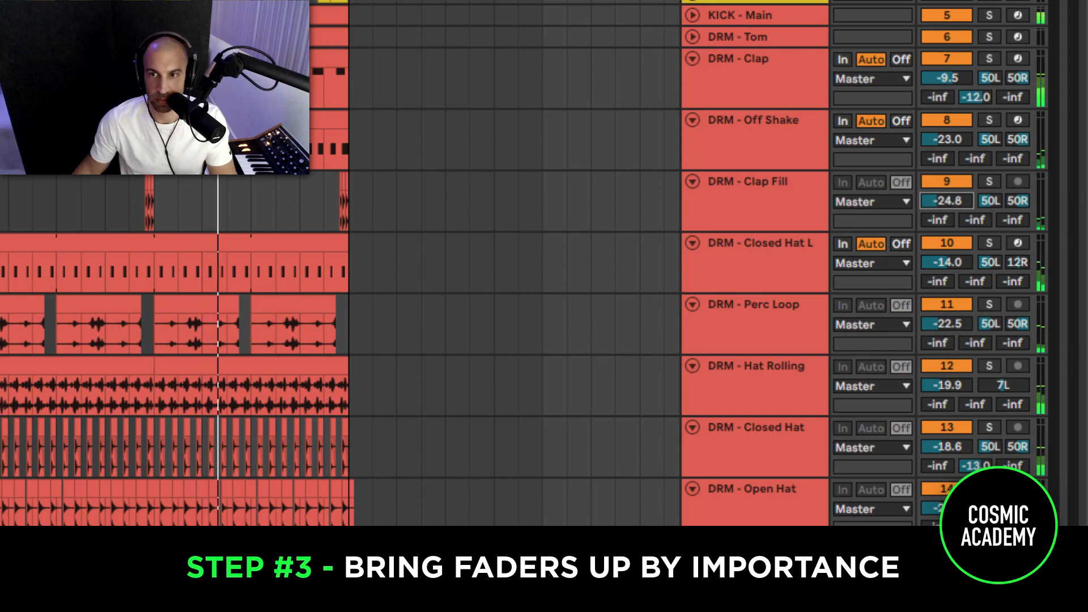
pyautogui.scroll(5, 922, 208)
pyautogui.click(693, 150)
pyautogui.click(945, 170)
pyautogui.moveTo(945, 170)
pyautogui.mouseDown()
pyautogui.moveTo(945, 140)
pyautogui.moveTo(945, 168)
pyautogui.moveTo(945, 149)
pyautogui.mouseUp()
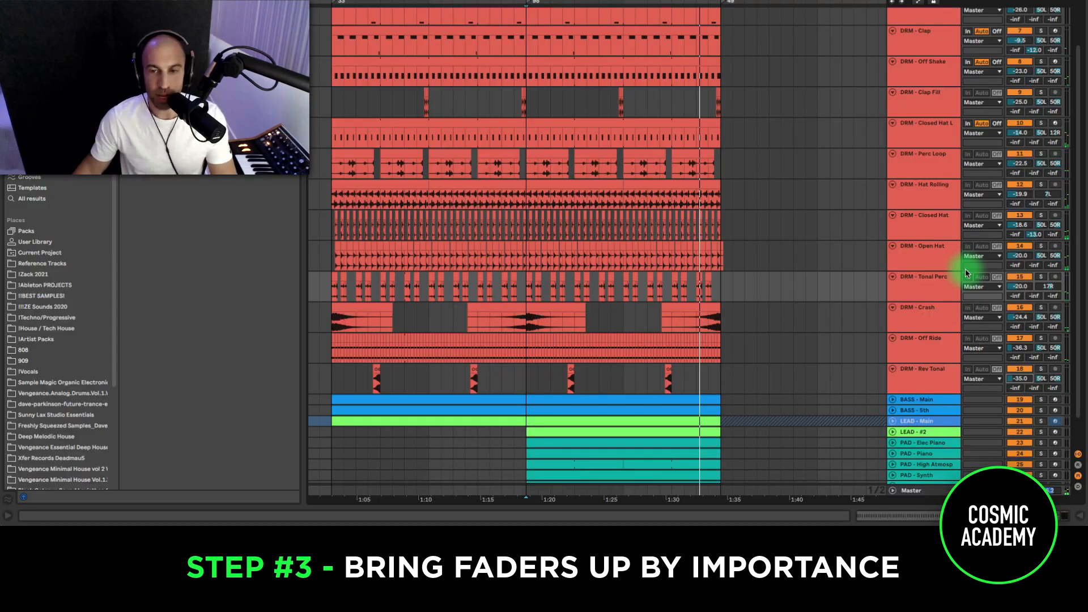
# Unfold KICK - Main, and solo all tracks from KICK - Main through DRM - Rev Tonal together
pyautogui.scroll(5, 841, 539)
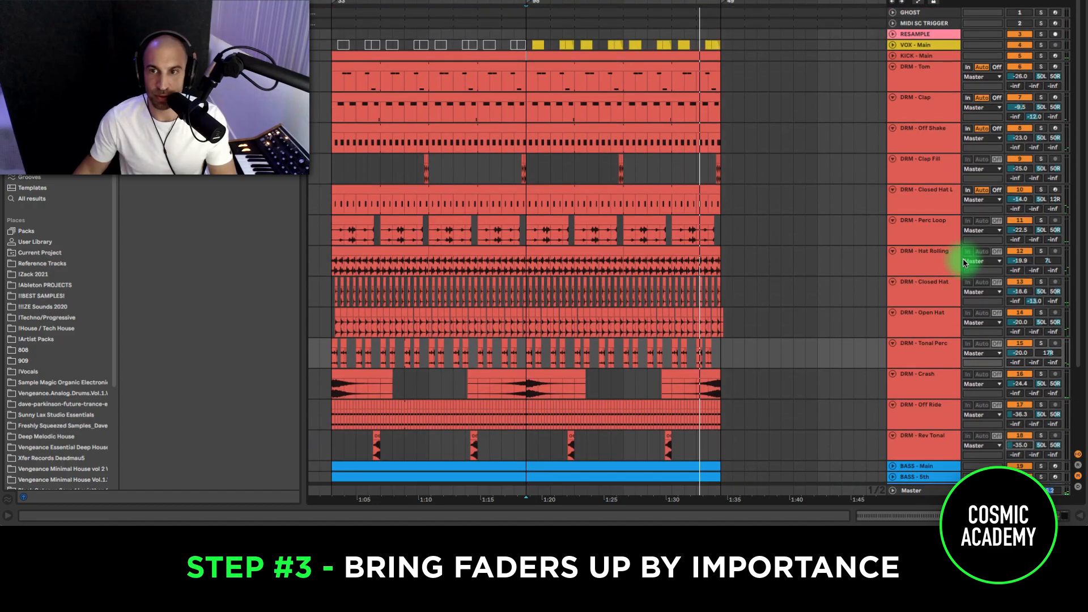
pyautogui.click(893, 56)
pyautogui.scroll(-3, 916, 81)
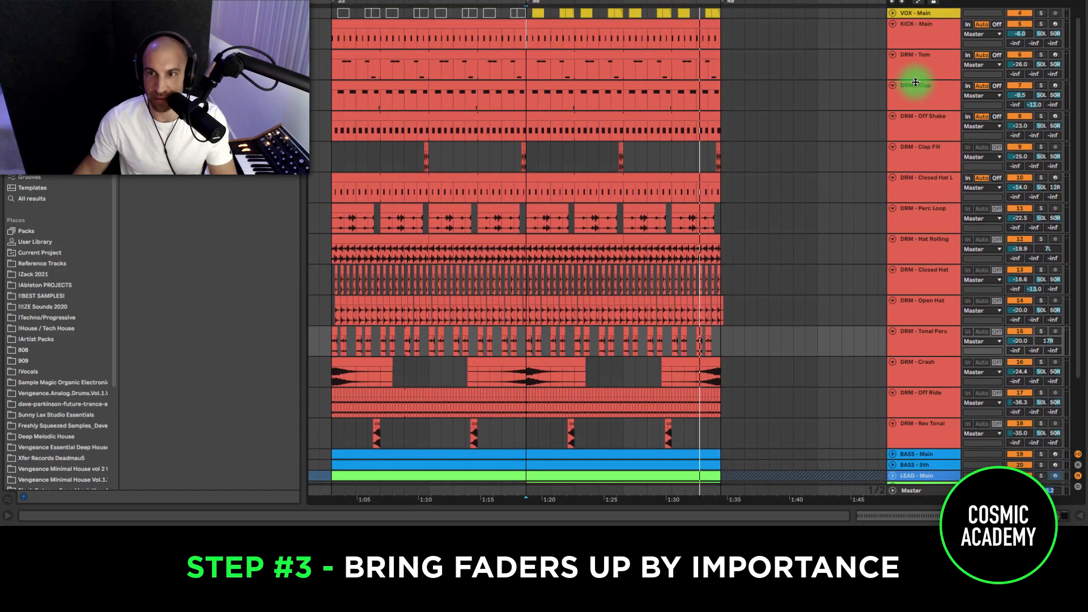
pyautogui.click(913, 29)
pyautogui.keyDown('shift'); pyautogui.click(935, 434); pyautogui.keyUp('shift')
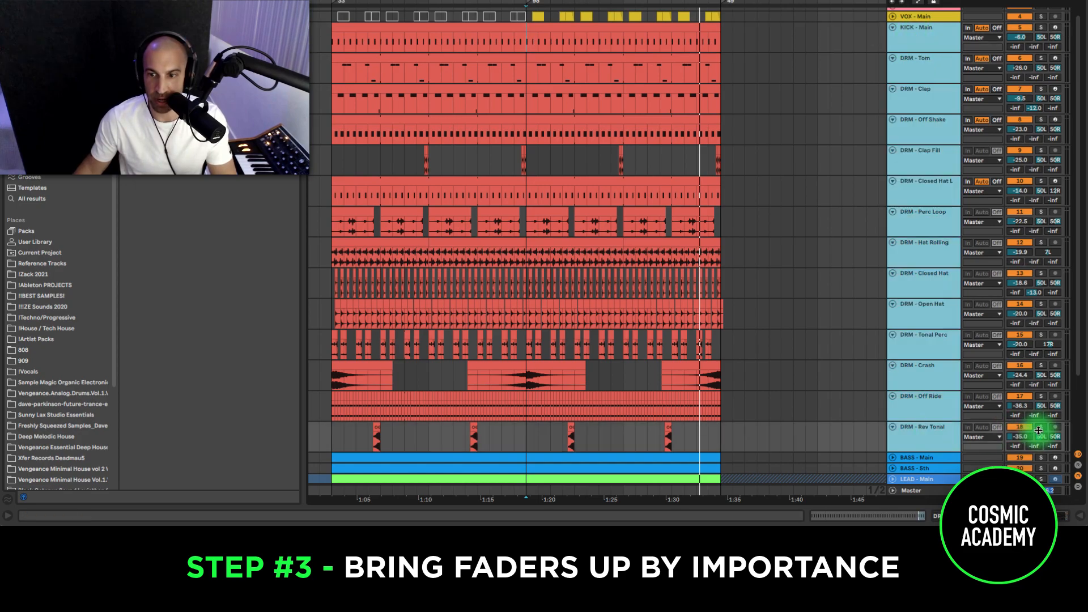
pyautogui.click(1038, 430)
# Unfold BASS - Main, add it to the soloed tracks, and set its volume to -11.0 dB during playback
pyautogui.scroll(-2, 1020, 423)
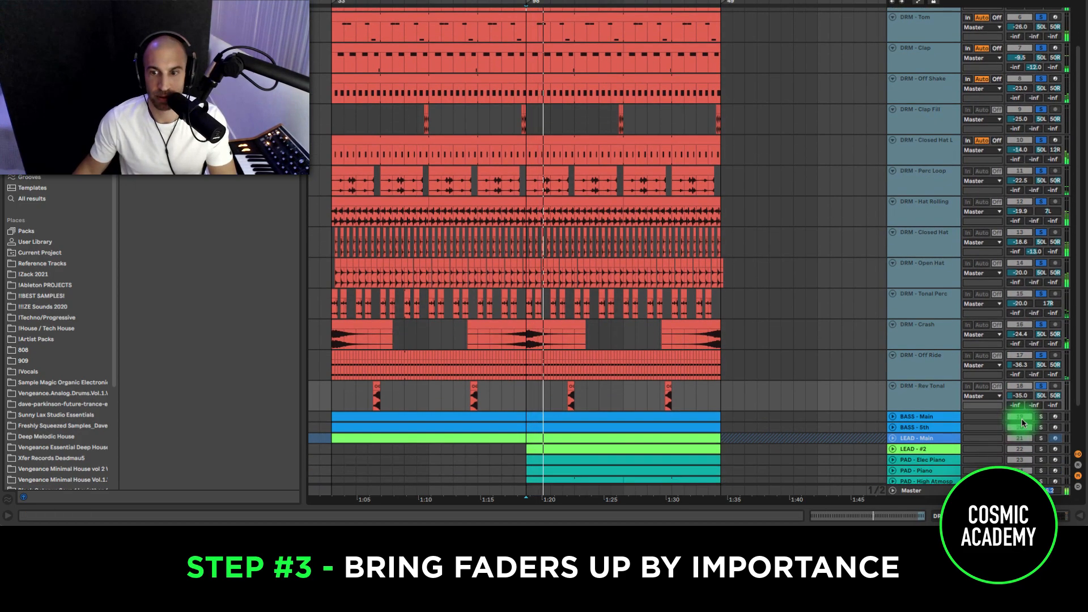
pyautogui.scroll(-1, 1019, 419)
pyautogui.click(892, 395)
pyautogui.scroll(-3, 986, 381)
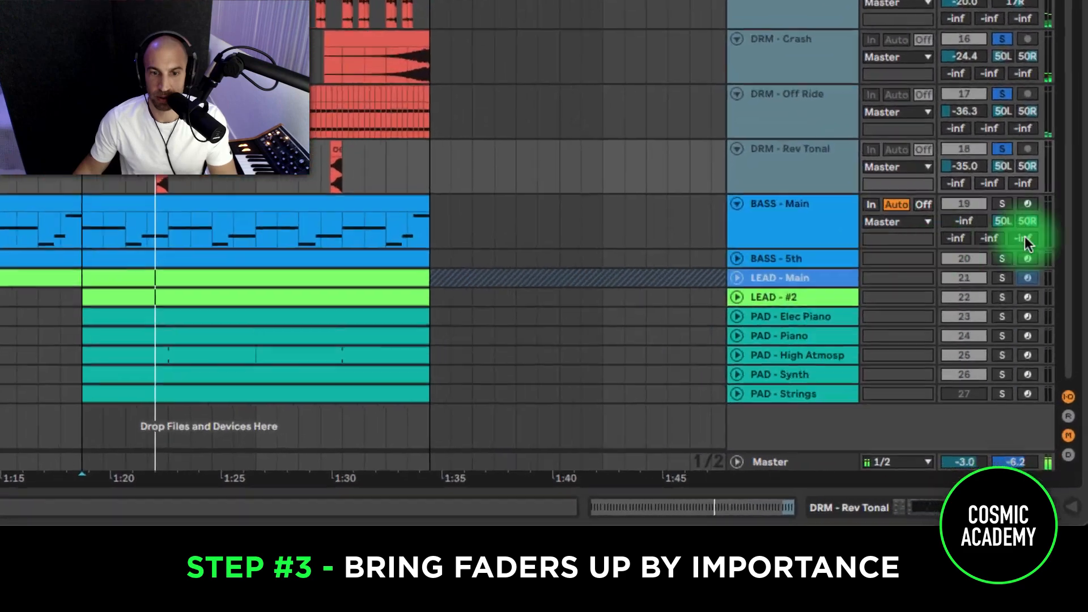
pyautogui.click(1002, 209)
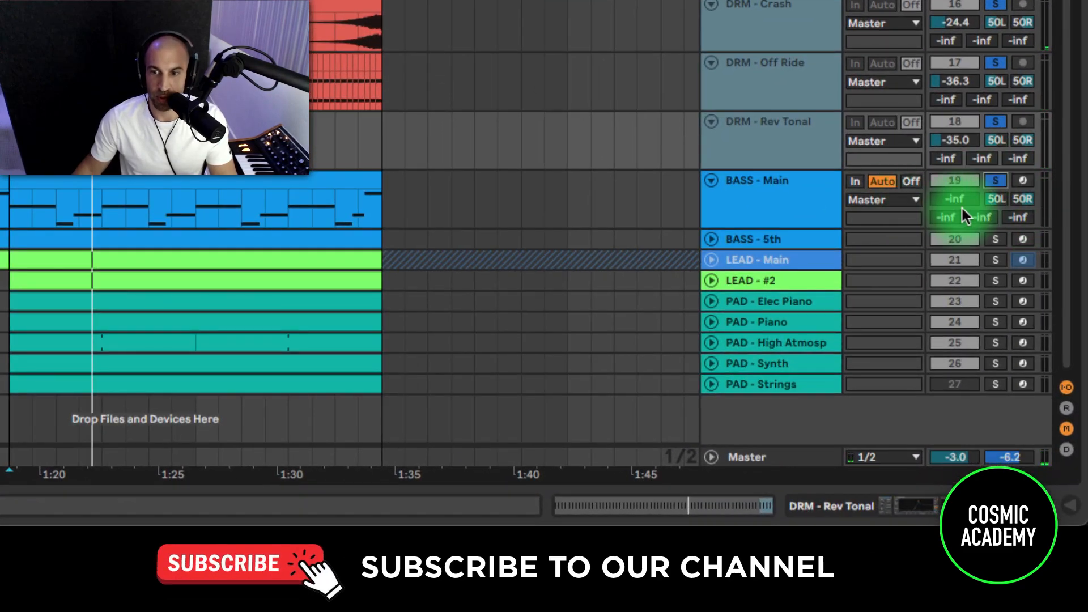
pyautogui.moveTo(959, 199); pyautogui.dragTo(961, 202)
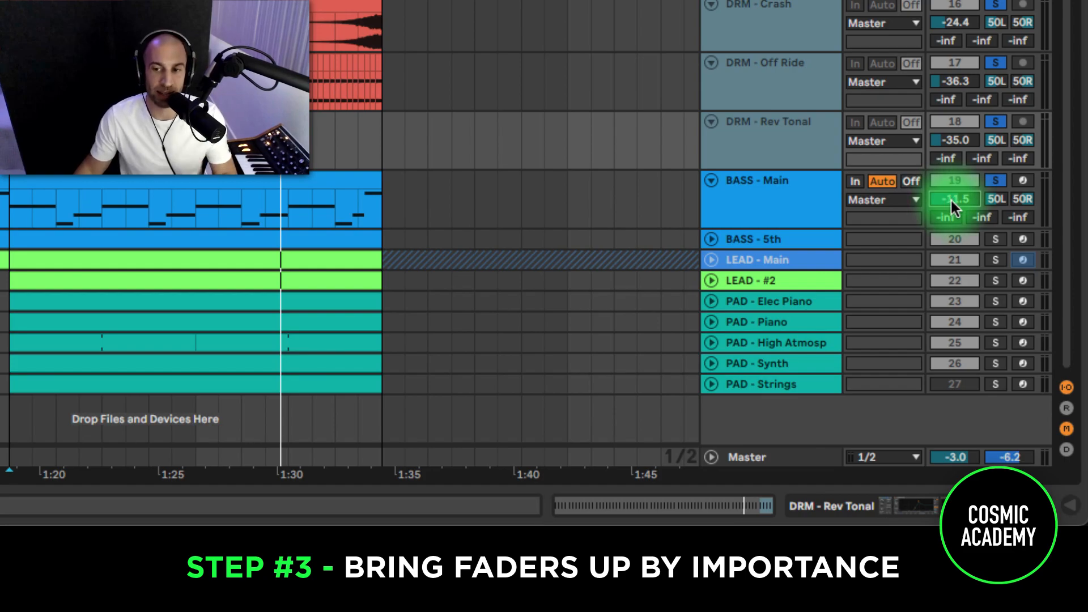
pyautogui.press('space')
pyautogui.moveTo(955, 199); pyautogui.dragTo(977, 245)
# Unfold BASS - 5th, add it to the solo group, and set its volume to -17.5 dB
pyautogui.scroll(-1, 793, 238)
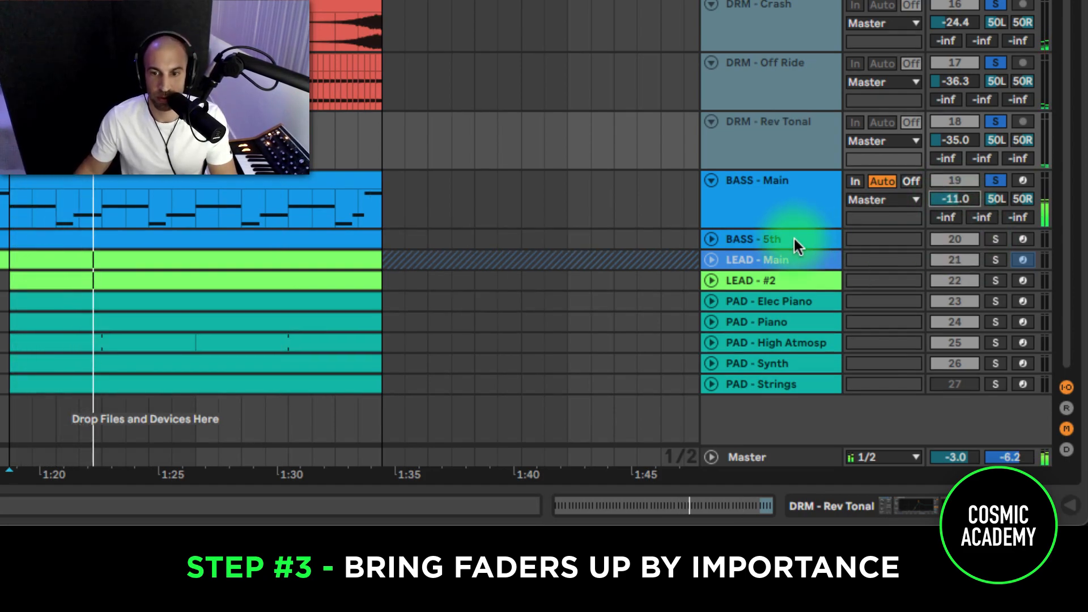
pyautogui.click(719, 238)
pyautogui.click(995, 201)
pyautogui.moveTo(955, 219); pyautogui.dragTo(955, 199)
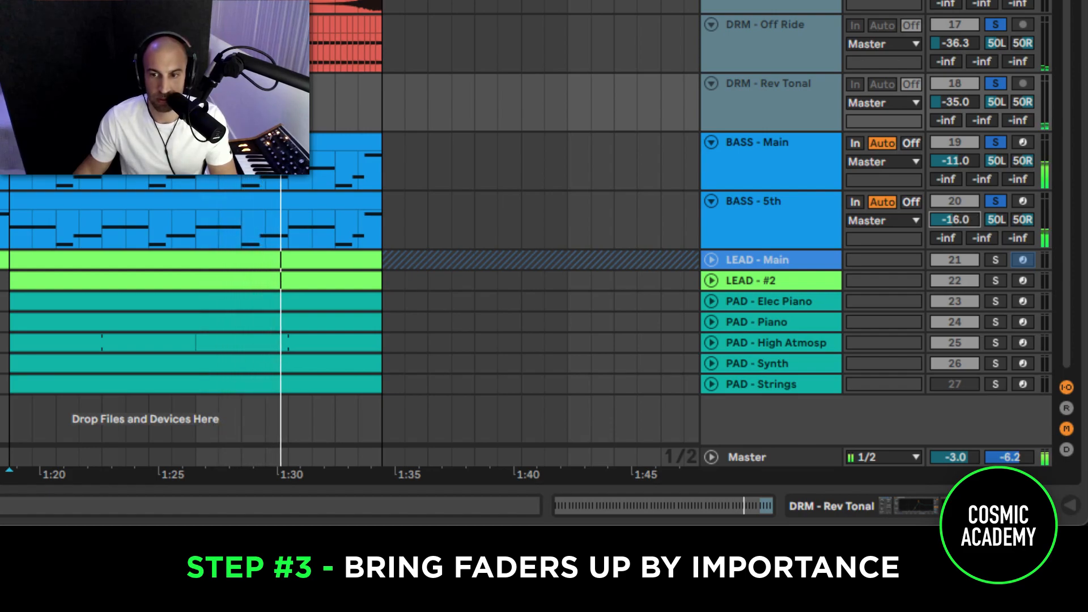
pyautogui.moveTo(968, 232); pyautogui.dragTo(969, 229)
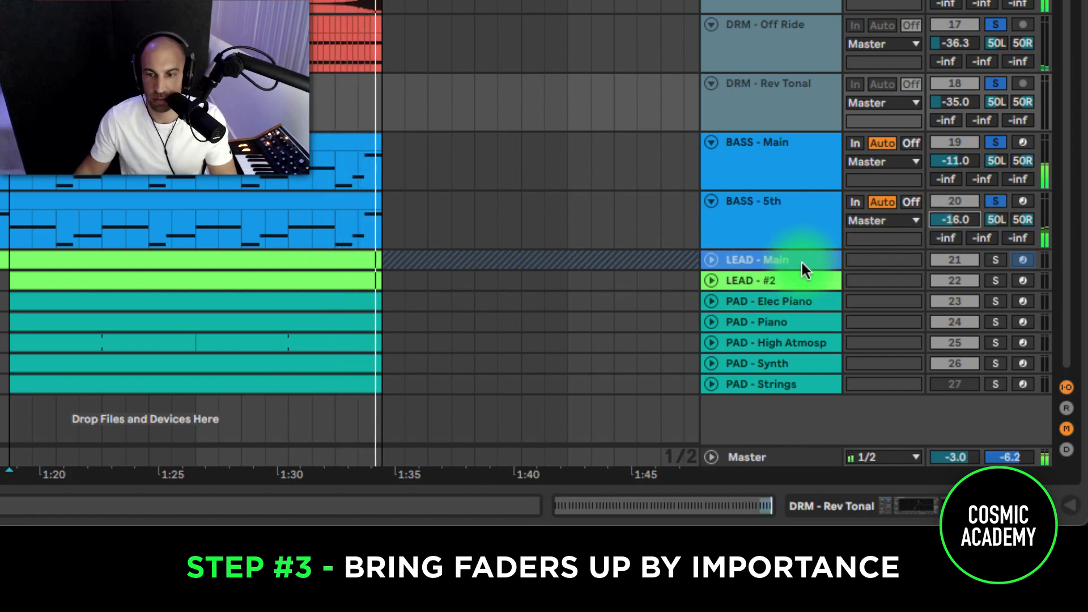
pyautogui.moveTo(971, 231); pyautogui.dragTo(955, 221)
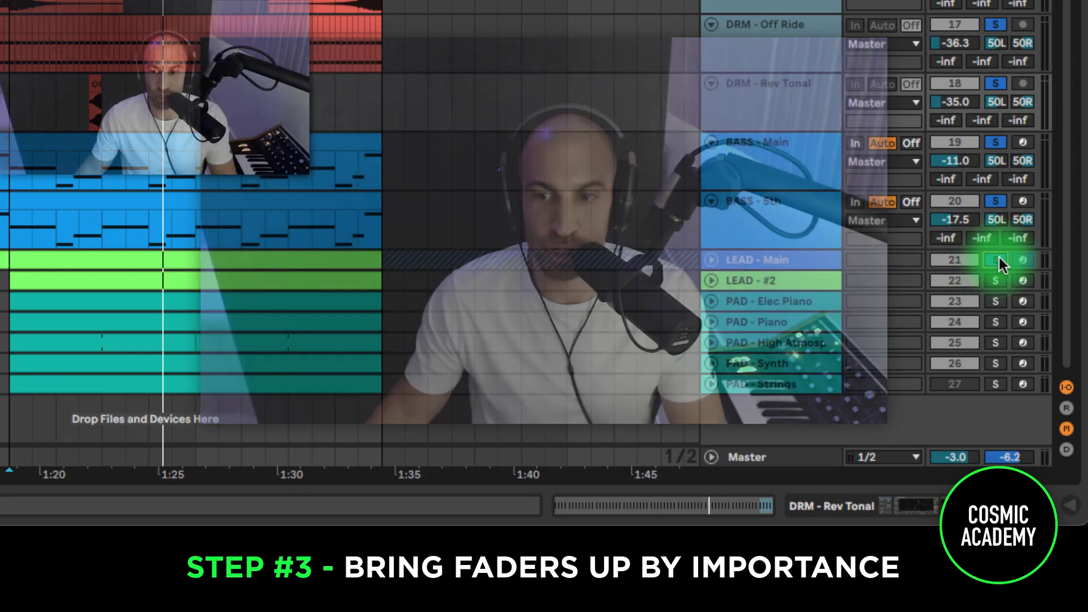
# Solo and unfold LEAD - Main, and bring its volume up to -19.0 dB during playback
pyautogui.click(998, 259)
pyautogui.click(714, 260)
pyautogui.press('space')
pyautogui.moveTo(970, 283)
pyautogui.mouseDown()
pyautogui.moveTo(970, 255)
pyautogui.moveTo(970, 266)
pyautogui.mouseUp()
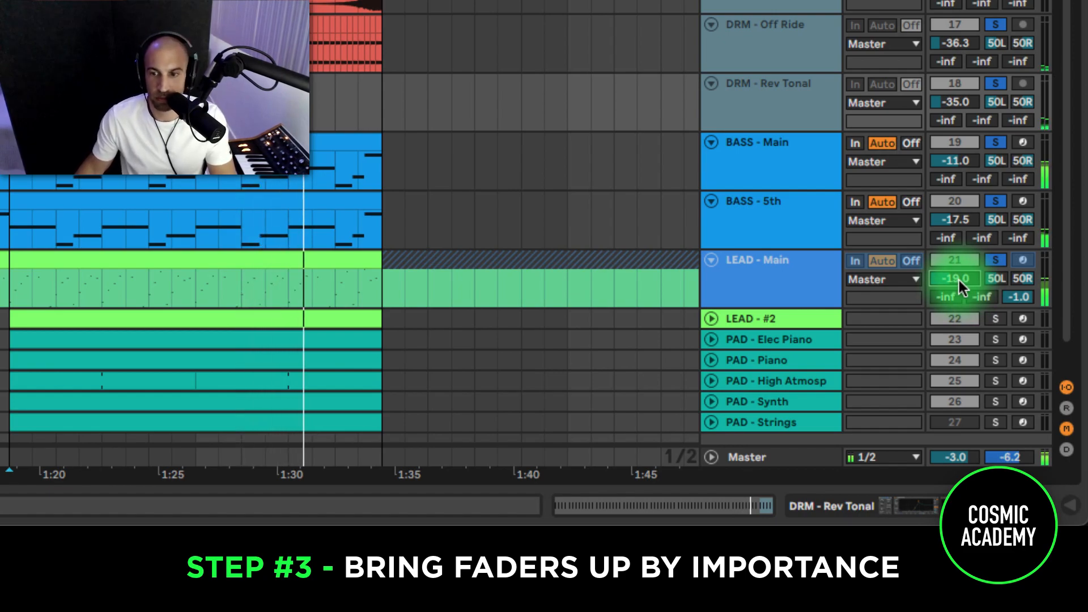
# Unfold LEAD - #2, add it to the solo group, and settle its volume at -34.0 dB beneath the main lead
pyautogui.scroll(-2, 958, 277)
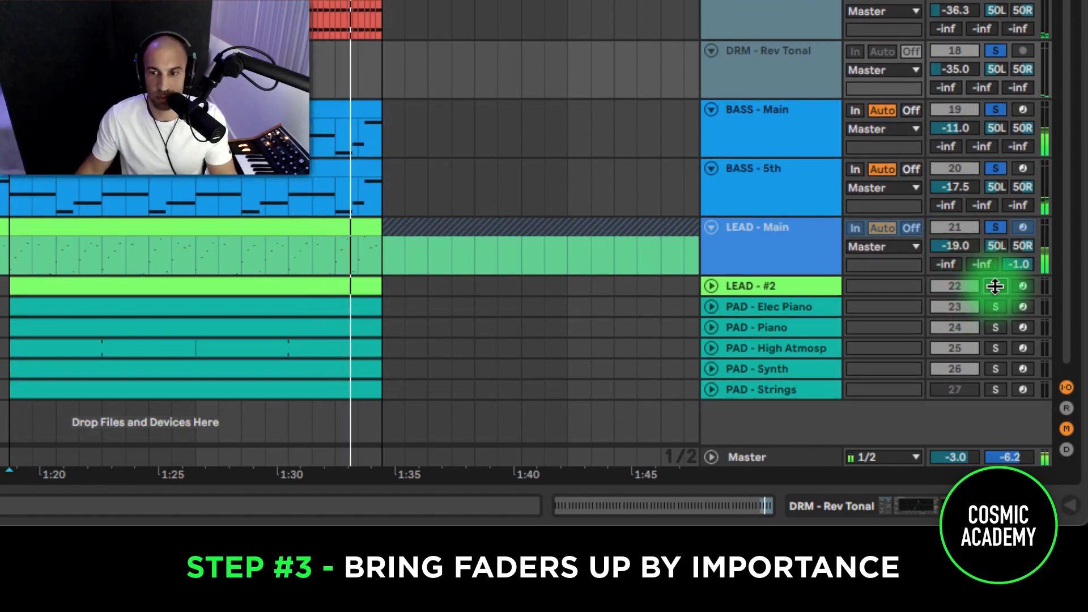
pyautogui.click(711, 286)
pyautogui.moveTo(954, 304); pyautogui.dragTo(954, 300)
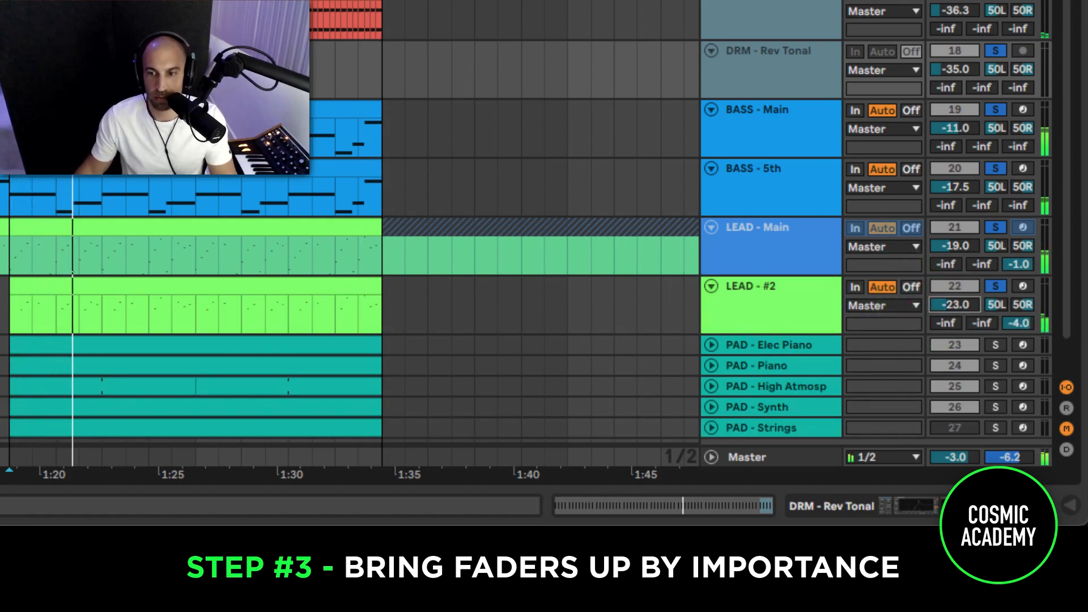
pyautogui.moveTo(954, 305); pyautogui.dragTo(954, 306)
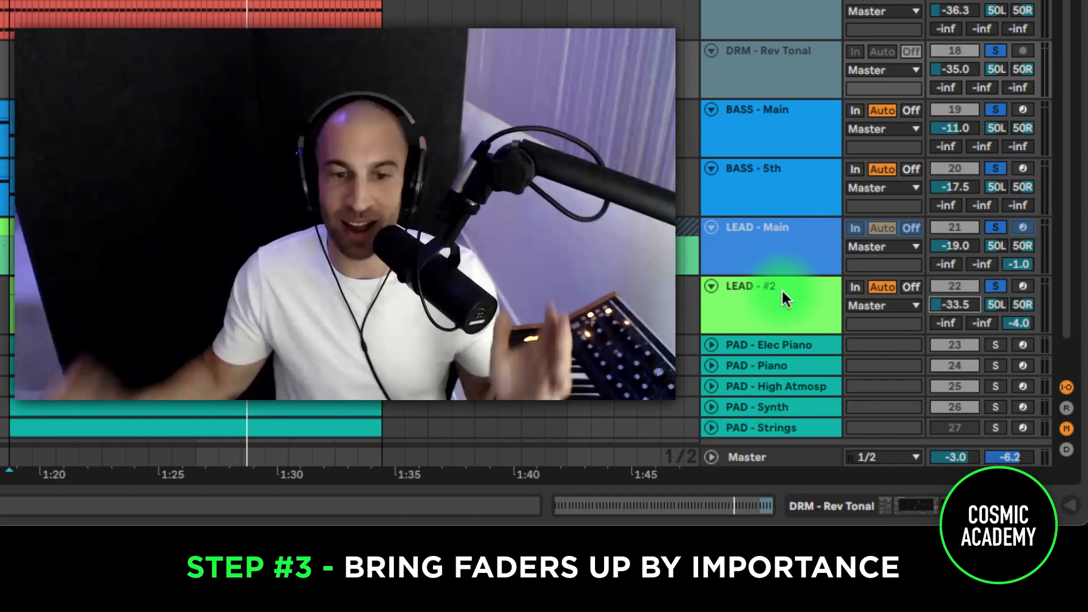
pyautogui.click(1014, 345)
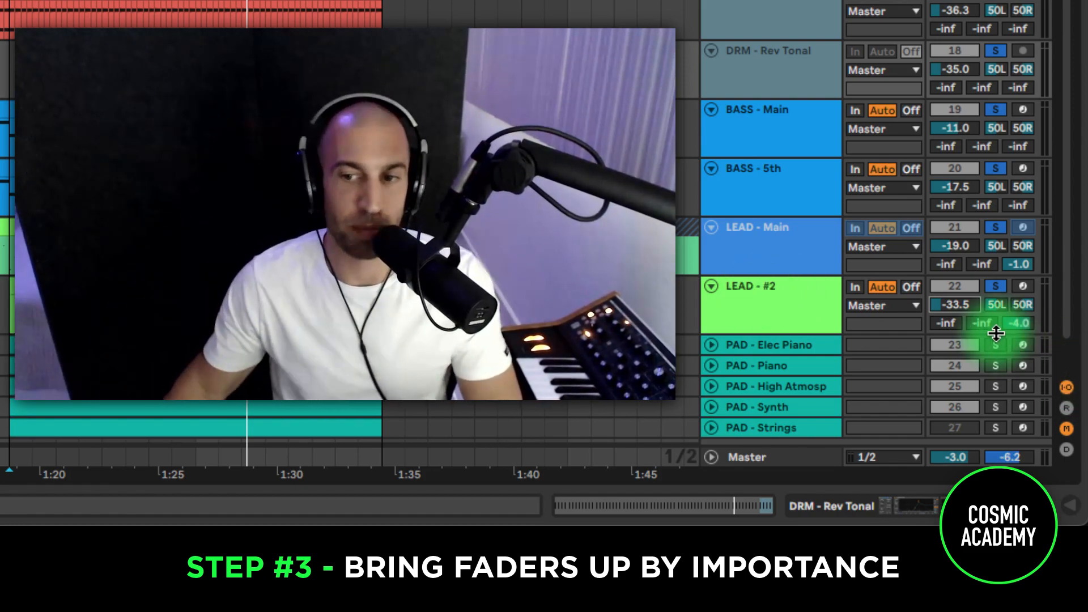
pyautogui.click(957, 301)
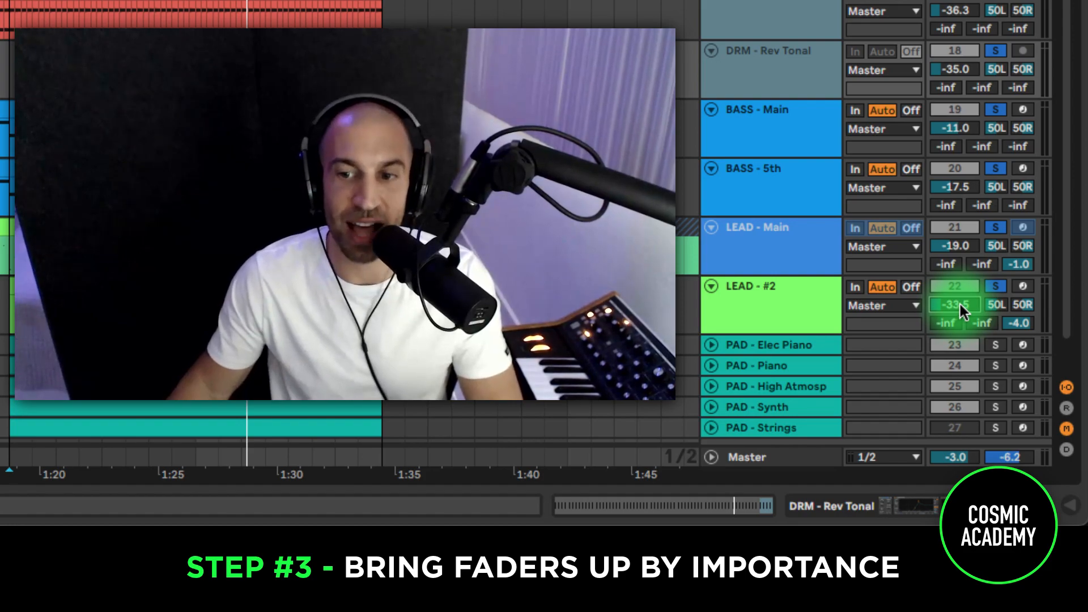
pyautogui.moveTo(957, 304)
pyautogui.mouseDown()
pyautogui.moveTo(957, 284)
pyautogui.moveTo(955, 309)
pyautogui.mouseUp()
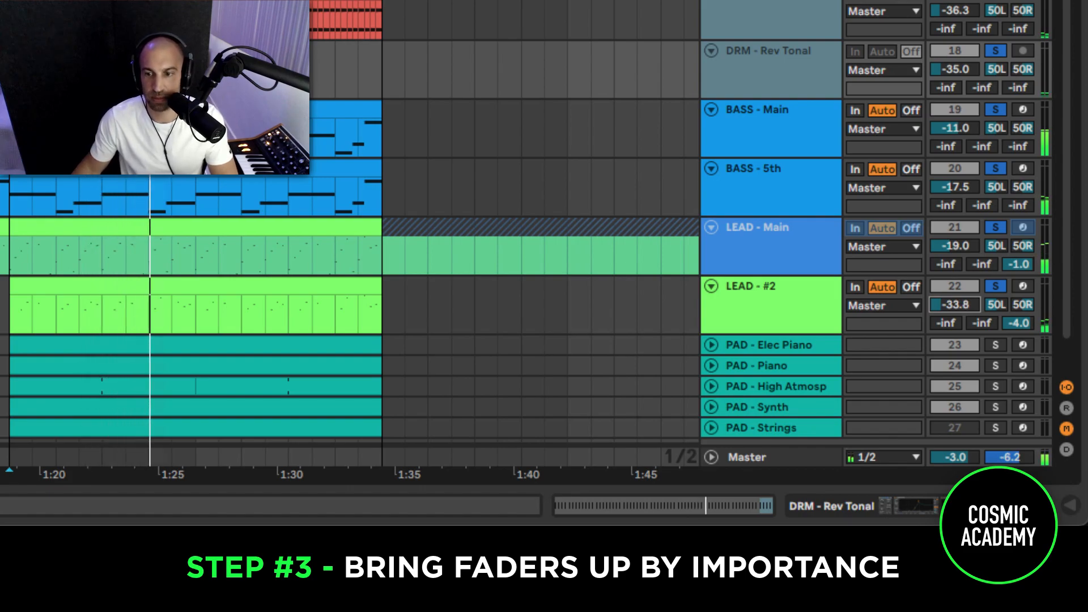
# Unfold and solo VOX - Main, and bring its volume up to -21.0 dB
pyautogui.scroll(15, 966, 420)
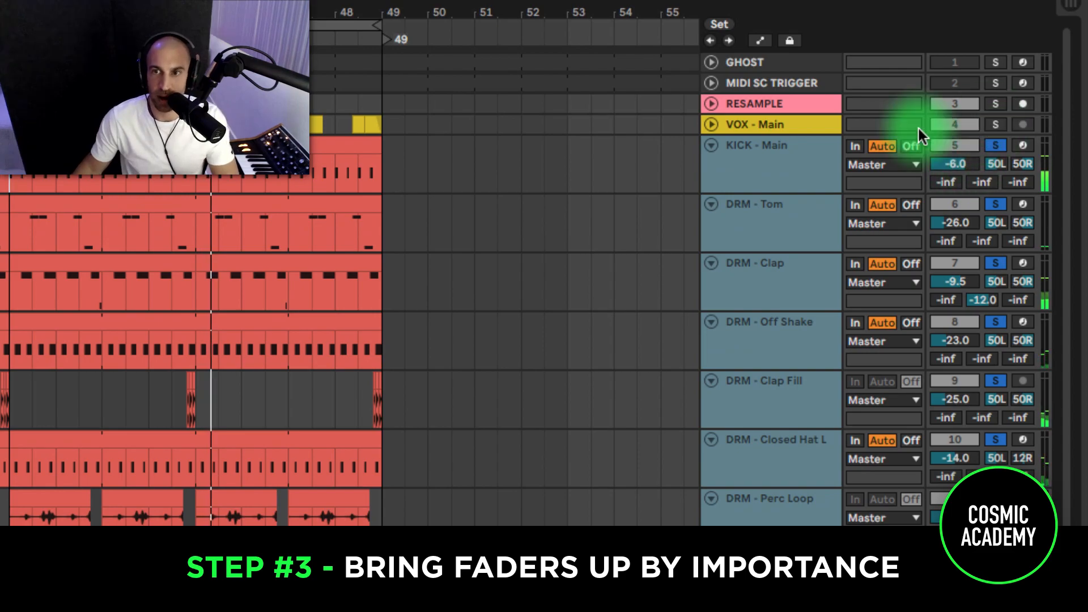
pyautogui.click(711, 125)
pyautogui.click(995, 125)
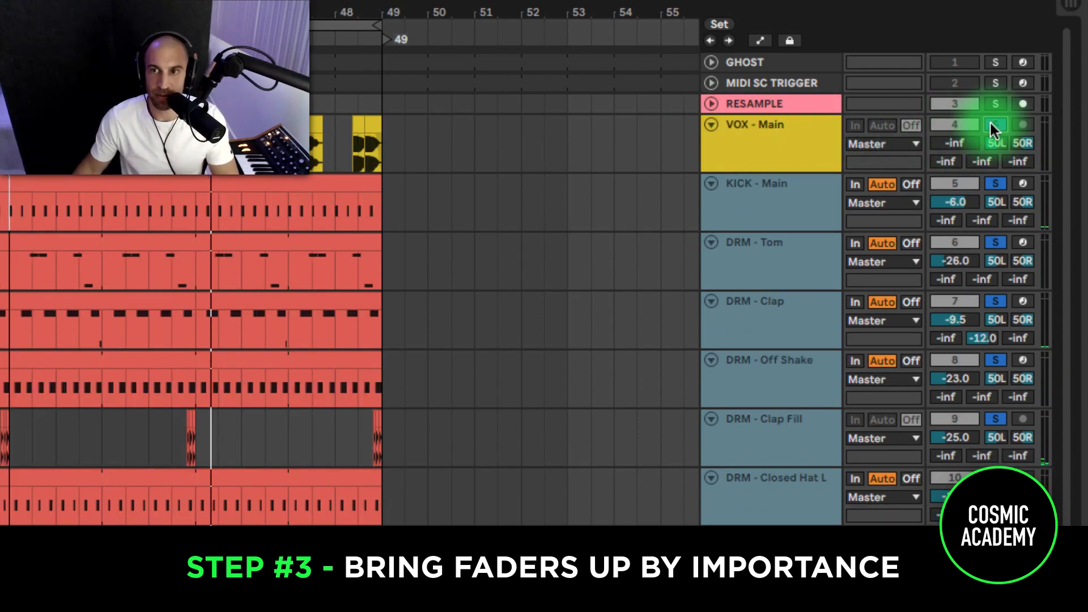
pyautogui.moveTo(954, 142)
pyautogui.mouseDown()
pyautogui.moveTo(954, 129)
pyautogui.moveTo(954, 138)
pyautogui.mouseUp()
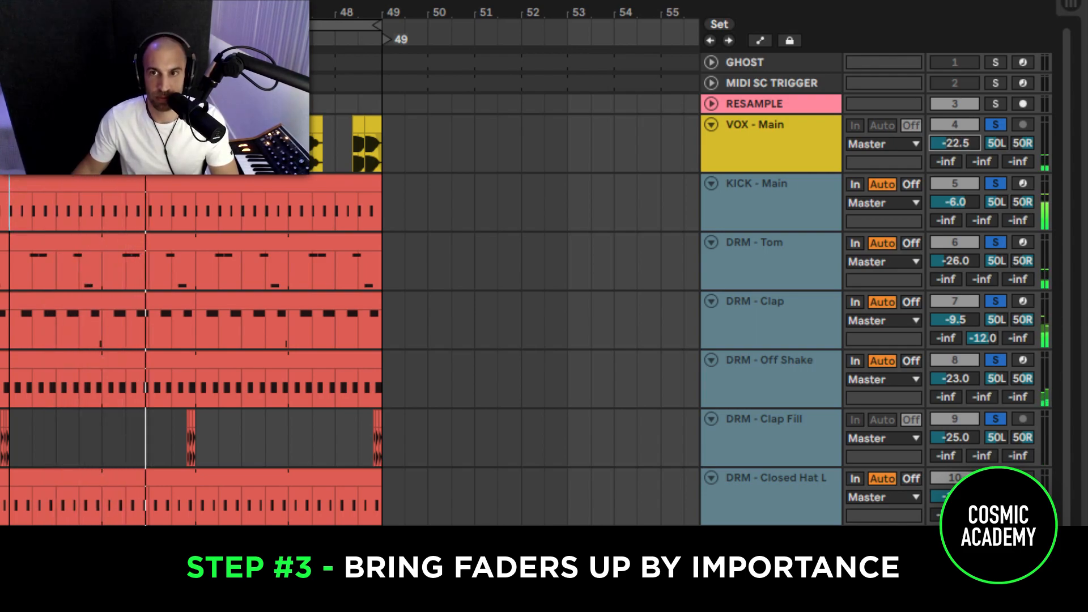
pyautogui.moveTo(954, 139); pyautogui.dragTo(954, 137)
pyautogui.moveTo(956, 144); pyautogui.dragTo(957, 143)
# Raise the LEAD - Main volume to -17.5 dB and the BASS - 5th volume to -13.0 dB
pyautogui.scroll(-2, 728, 358)
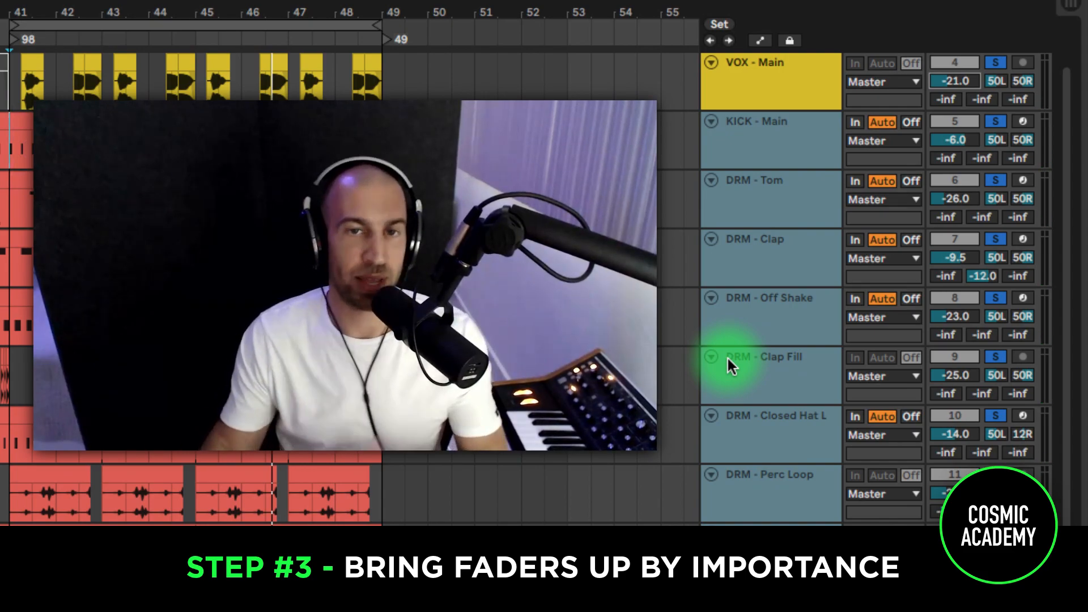
pyautogui.scroll(-2, 727, 355)
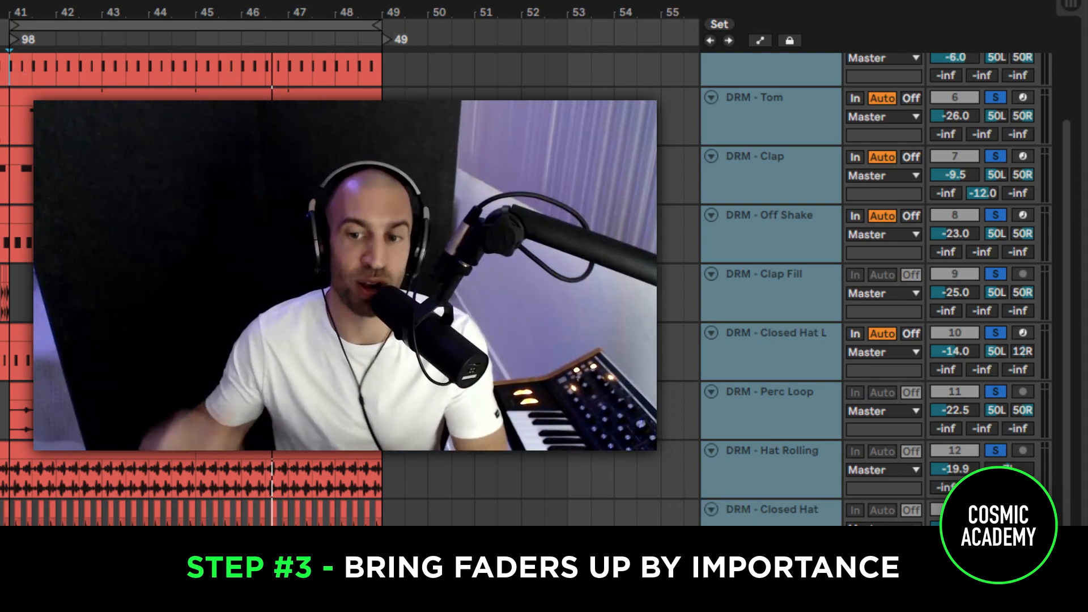
pyautogui.scroll(-3, 902, 461)
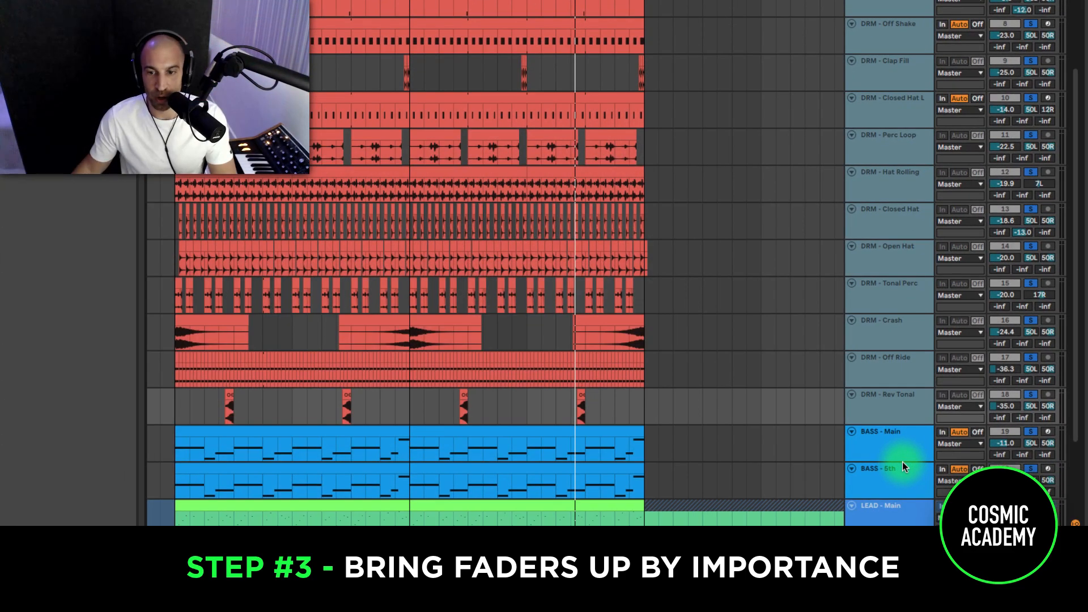
pyautogui.scroll(-3, 902, 465)
pyautogui.click(901, 468)
pyautogui.click(900, 450)
pyautogui.scroll(-1, 903, 448)
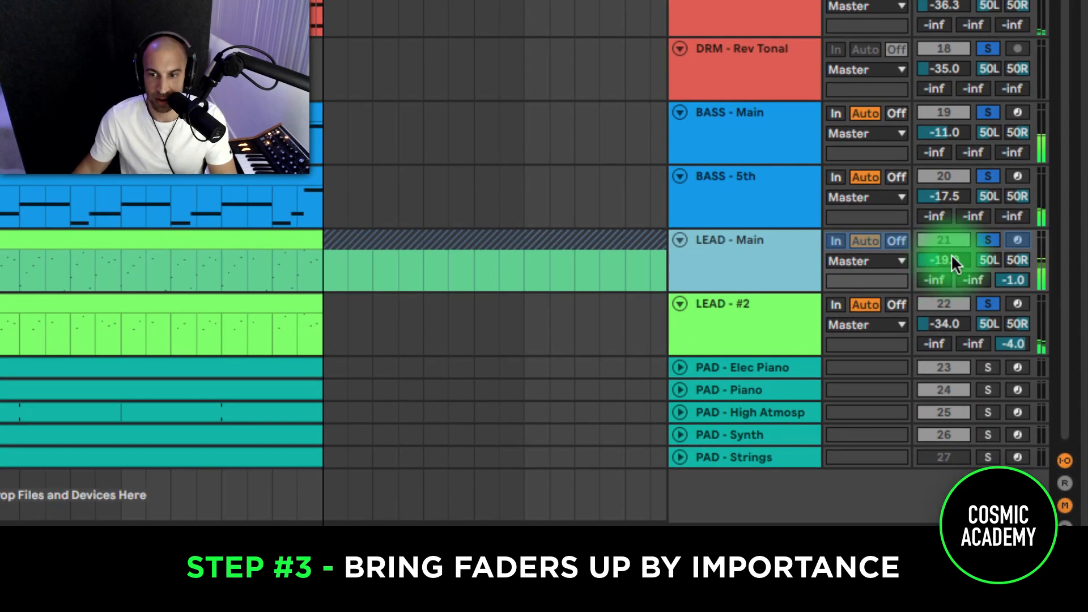
pyautogui.moveTo(1010, 407); pyautogui.dragTo(1010, 404)
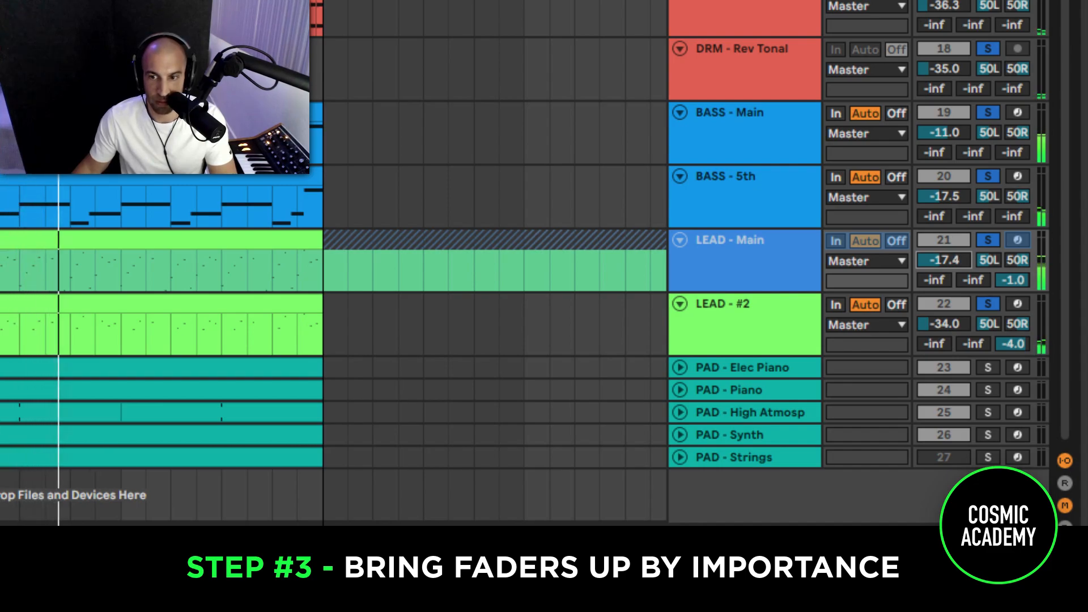
pyautogui.moveTo(944, 196)
pyautogui.mouseDown()
pyautogui.moveTo(945, 170)
pyautogui.moveTo(944, 211)
pyautogui.mouseUp()
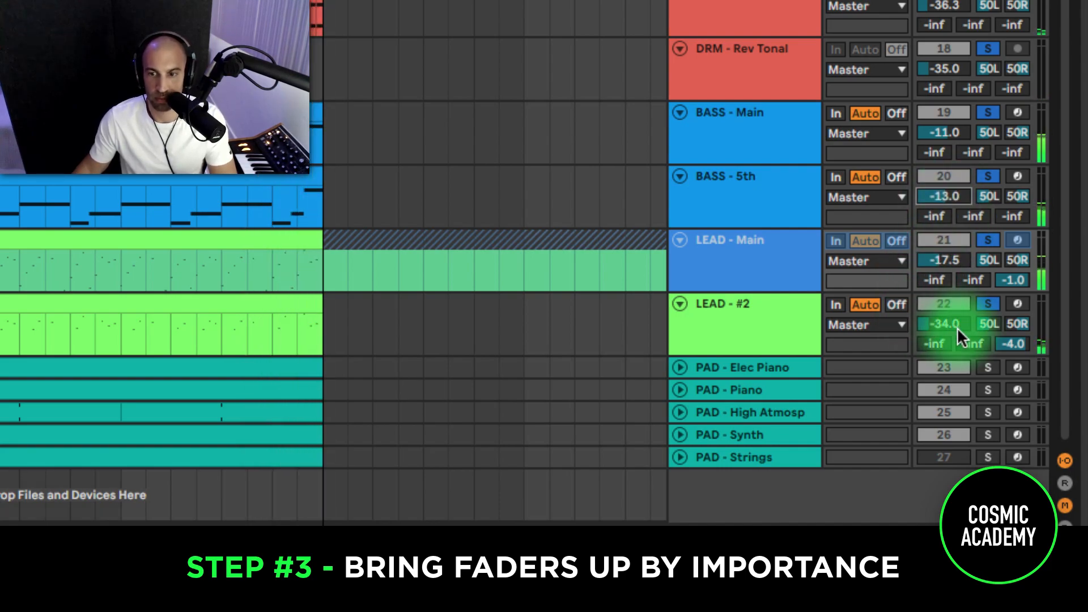
# Unfold PAD - Elec Piano, bring up its volume while it is soloed, and clear the solo to hear the full mix
pyautogui.click(989, 390)
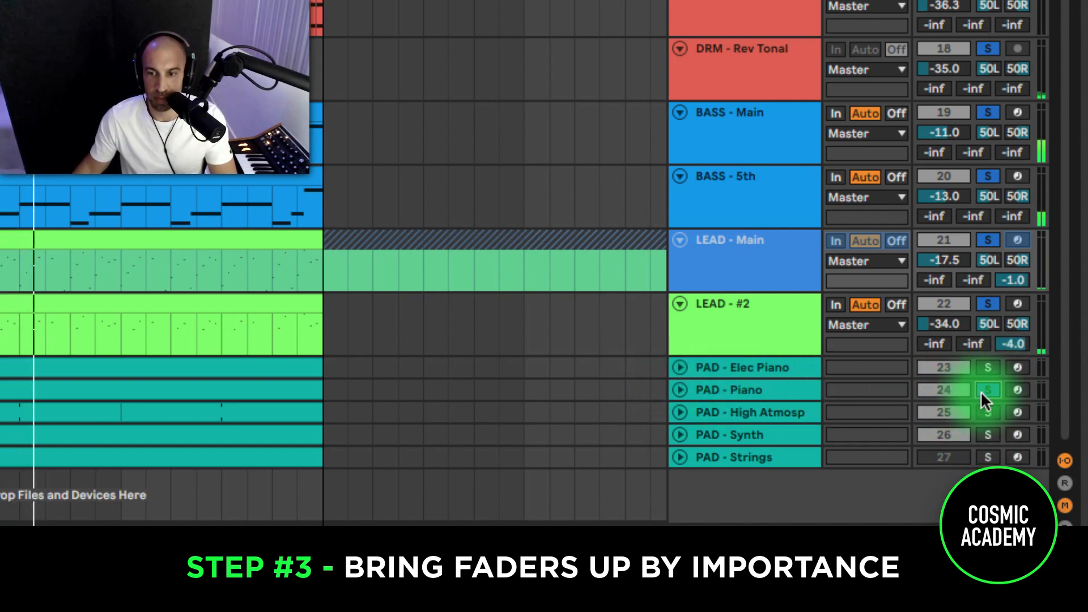
pyautogui.click(987, 367)
pyautogui.click(680, 368)
pyautogui.moveTo(960, 385); pyautogui.dragTo(956, 383)
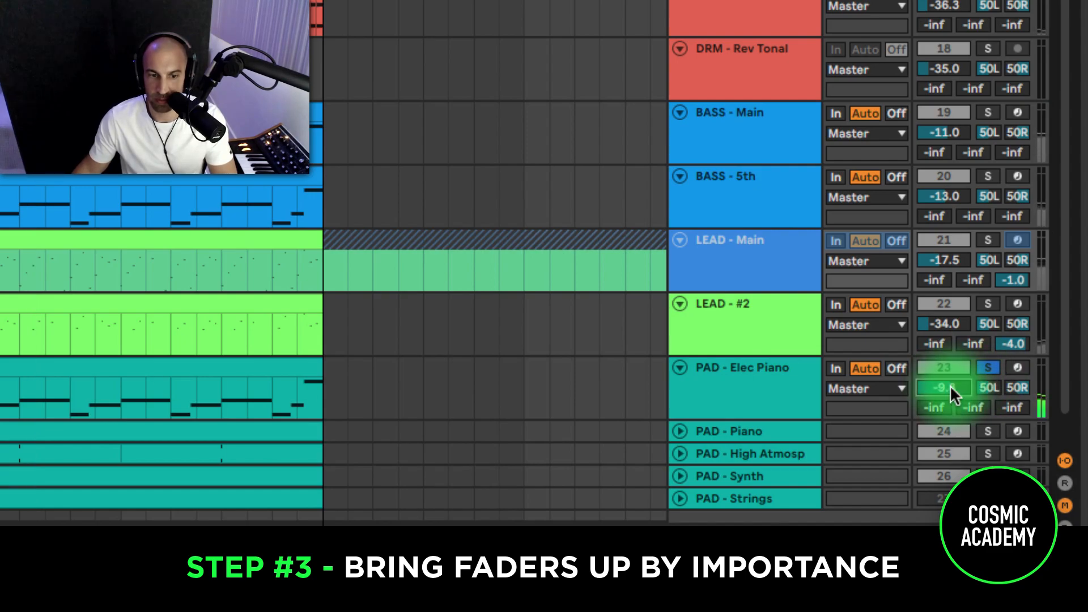
pyautogui.click(987, 369)
# Balance PAD - Elec Piano against the full mix during playback, setting its volume to -16.5 dB
pyautogui.press('space')
pyautogui.moveTo(949, 387)
pyautogui.mouseDown()
pyautogui.moveTo(950, 400)
pyautogui.moveTo(951, 374)
pyautogui.moveTo(949, 386)
pyautogui.mouseUp()
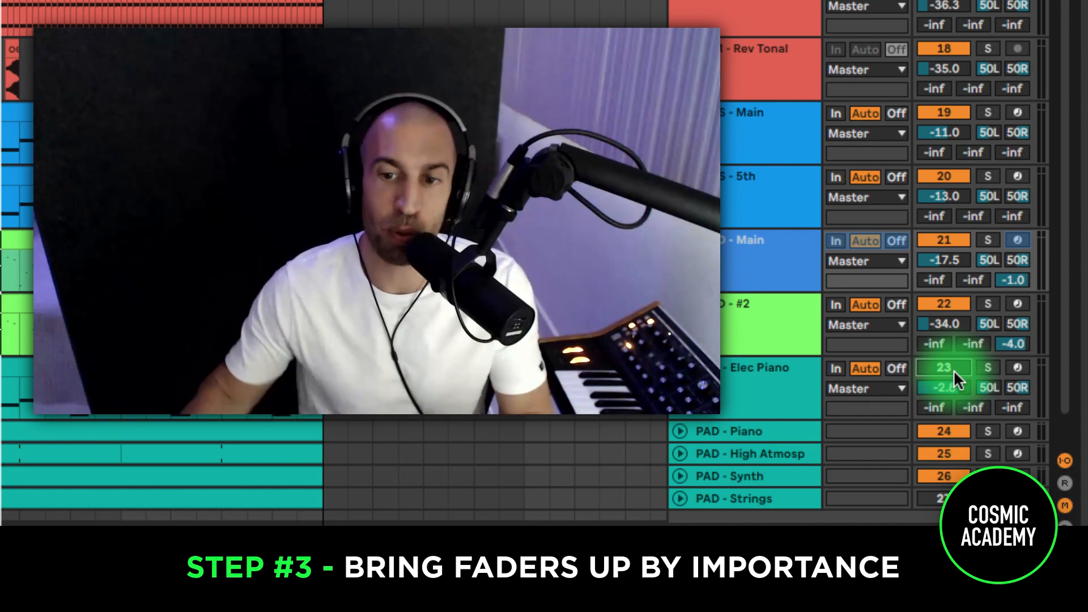
pyautogui.click(953, 369)
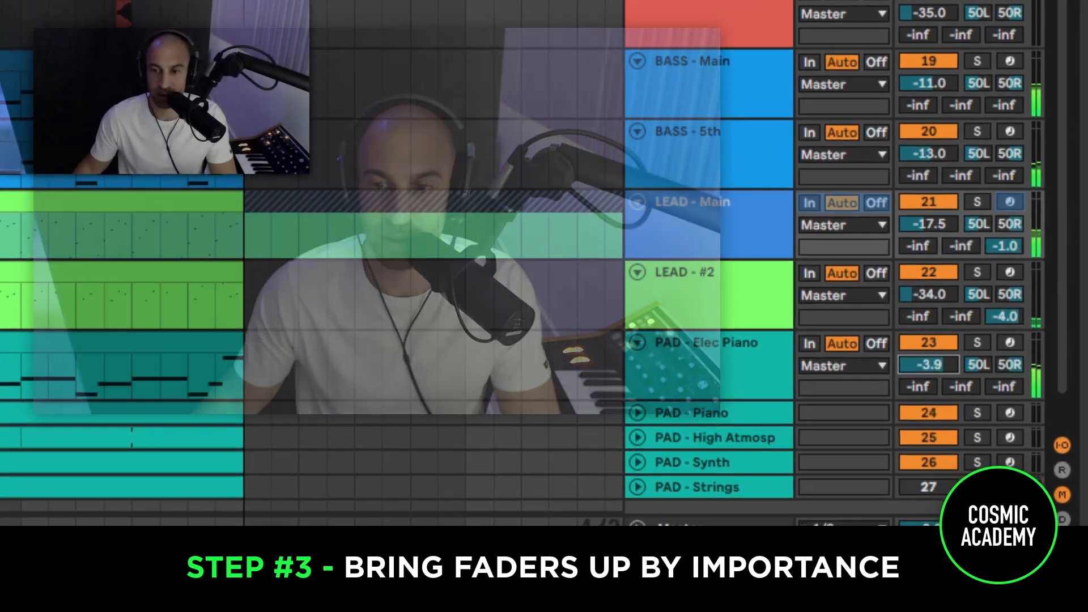
pyautogui.moveTo(929, 364); pyautogui.dragTo(929, 391)
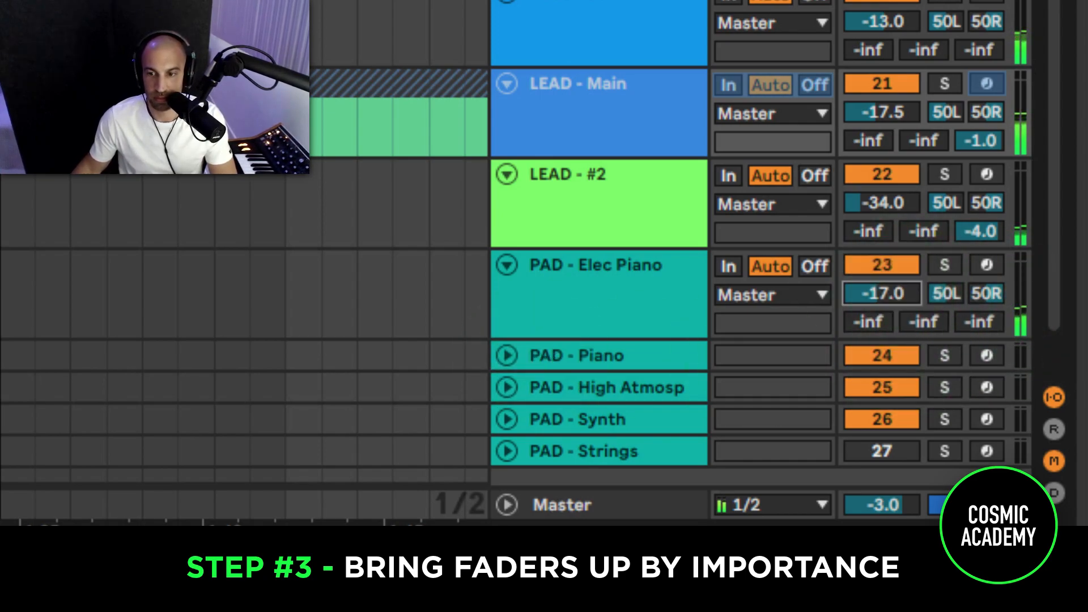
pyautogui.moveTo(894, 288); pyautogui.dragTo(893, 288)
# Unfold PAD - Piano and bring its volume up to -22.5 dB against the full mix
pyautogui.click(502, 355)
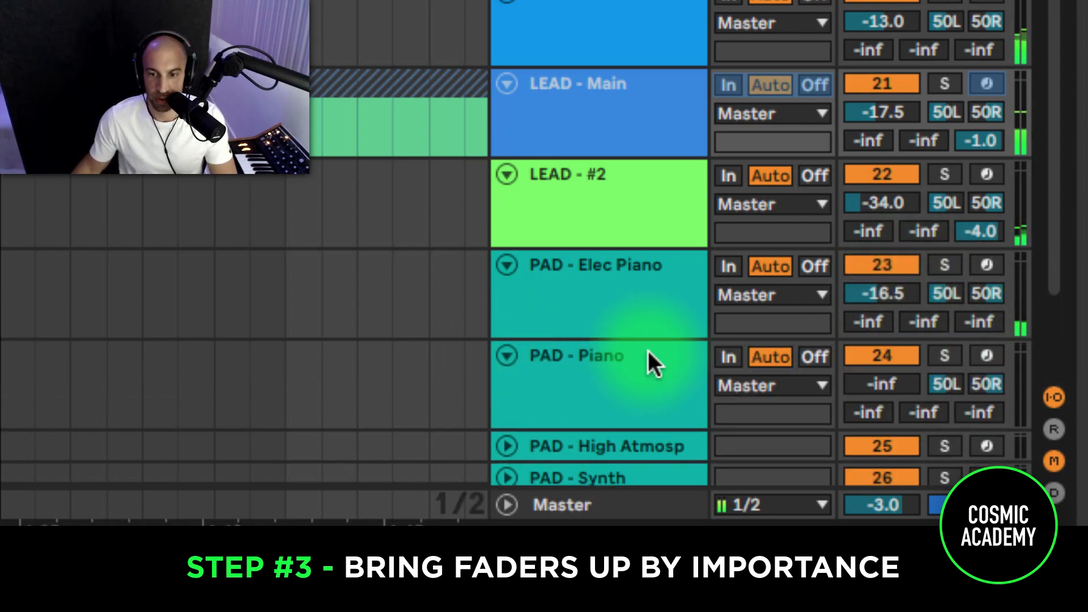
pyautogui.moveTo(882, 384); pyautogui.dragTo(882, 337)
pyautogui.moveTo(892, 386); pyautogui.dragTo(891, 400)
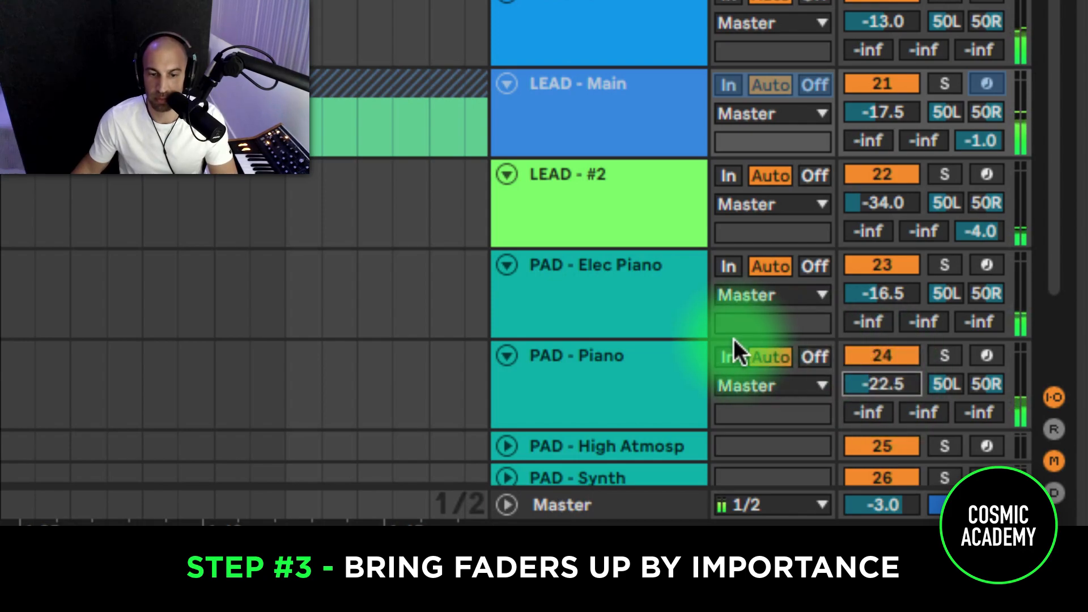
# Unfold PAD - High Atmosp, bring its volume up to -21.0 dB, and raise LEAD - #2 to -33.8 dB
pyautogui.scroll(-3, 734, 340)
pyautogui.click(506, 329)
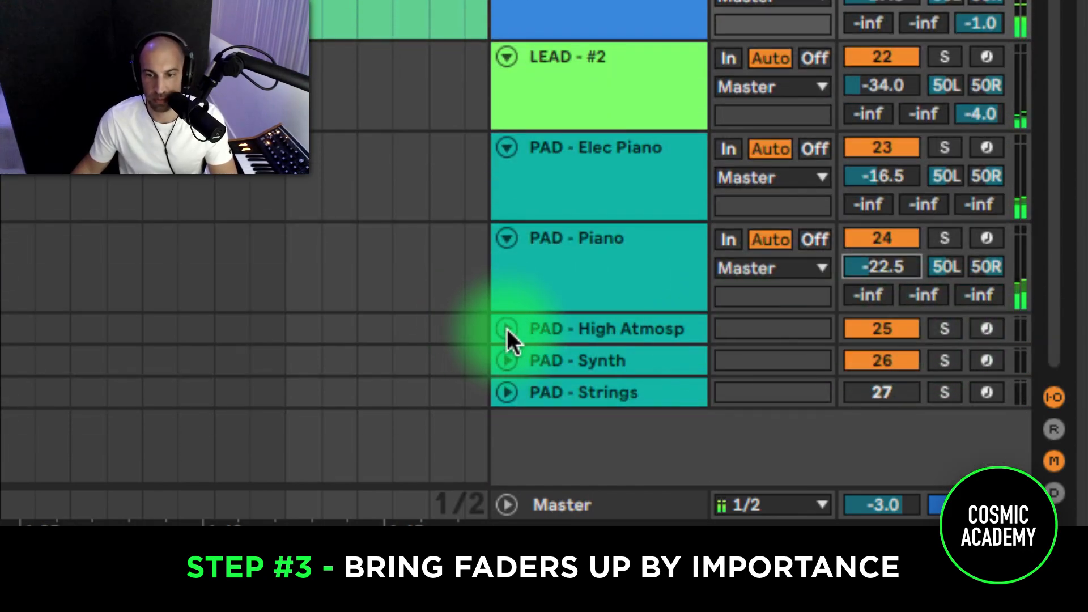
pyautogui.click(883, 357)
pyautogui.moveTo(882, 357); pyautogui.dragTo(878, 378)
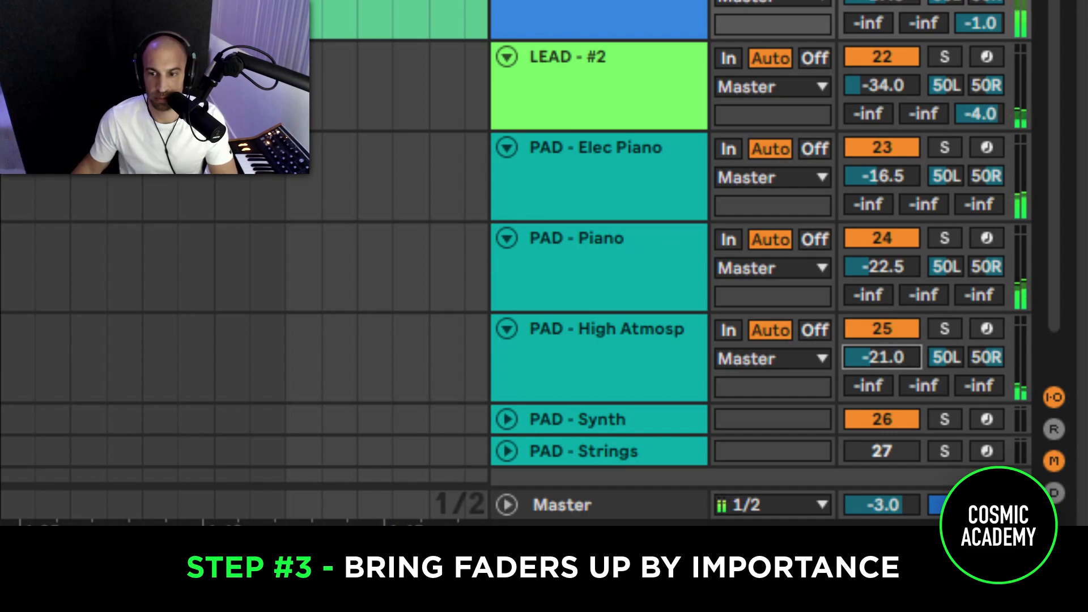
pyautogui.scroll(-2, 884, 371)
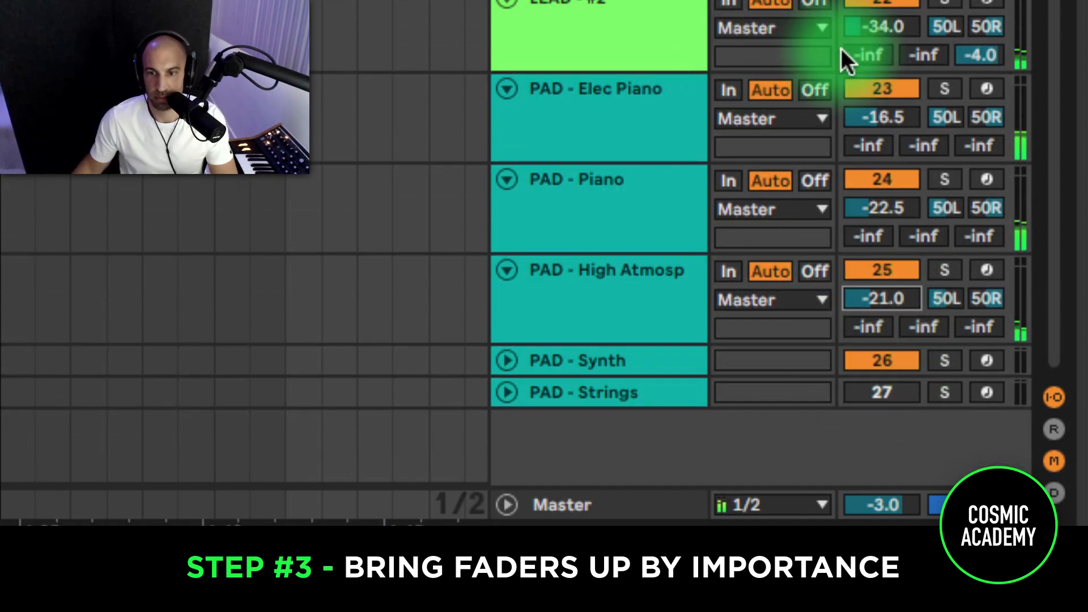
pyautogui.moveTo(882, 27); pyautogui.dragTo(882, 11)
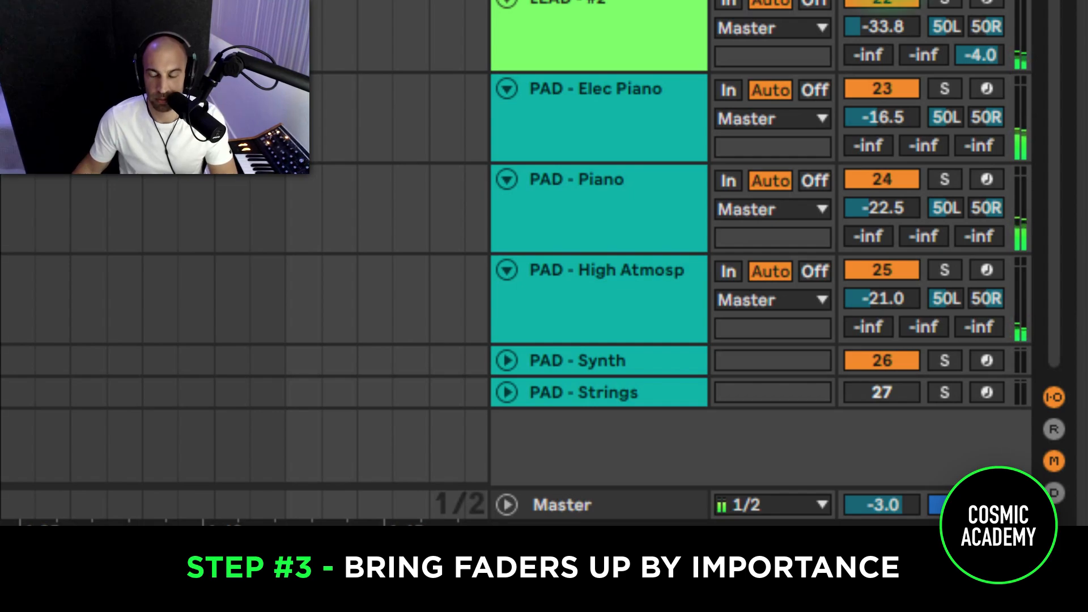
# Unfold PAD - Synth, and lower PAD - High Atmosp to -24.6 dB, soloing it briefly to check its sound
pyautogui.click(507, 360)
pyautogui.moveTo(883, 298); pyautogui.dragTo(882, 306)
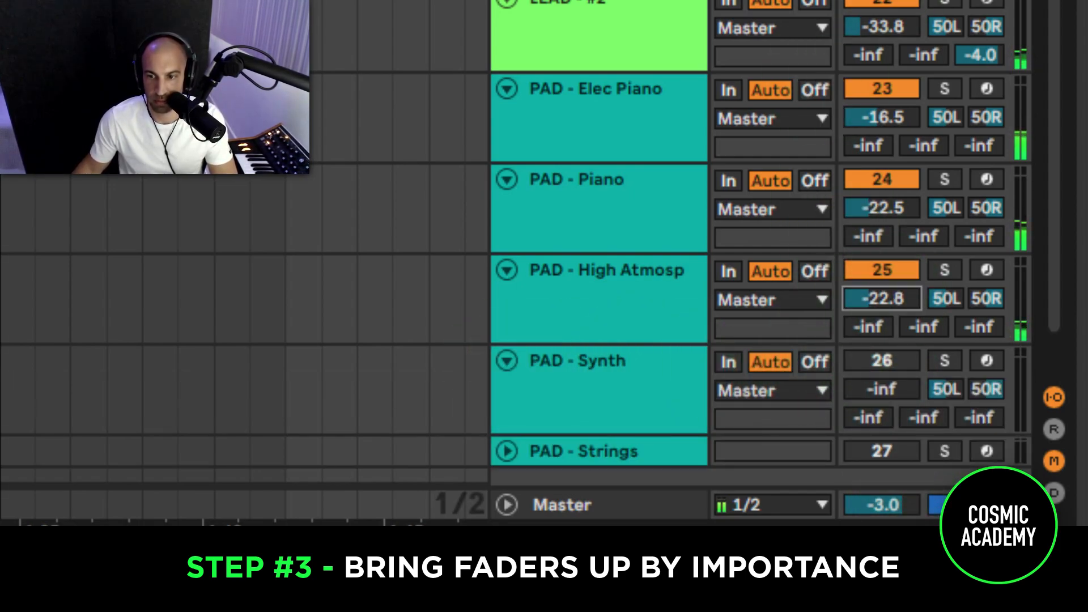
pyautogui.click(938, 271)
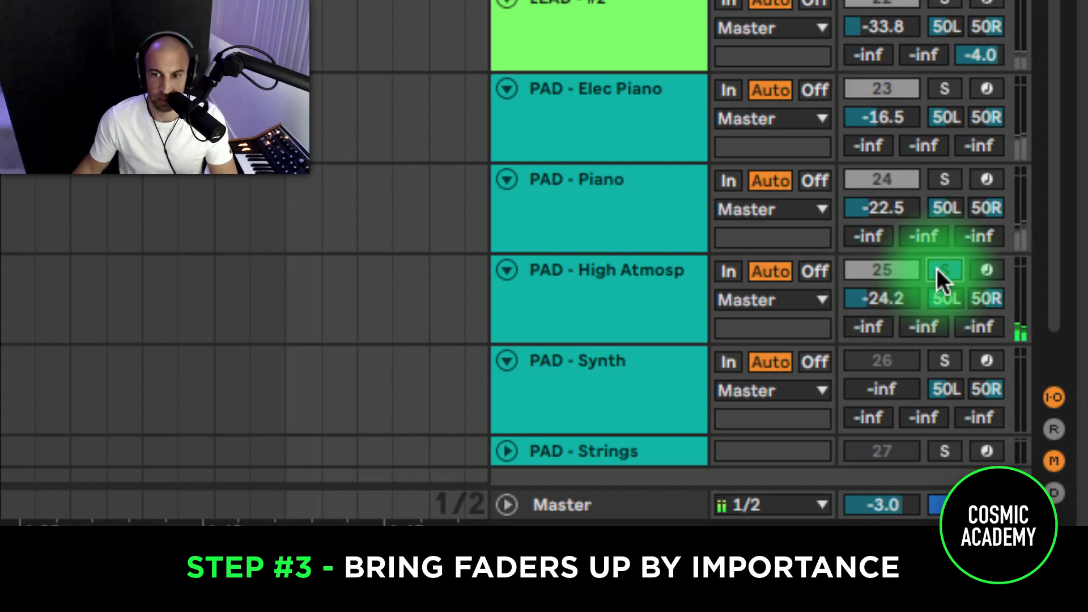
pyautogui.click(940, 269)
pyautogui.moveTo(883, 297); pyautogui.dragTo(882, 297)
# Activate the PAD - Synth track and bring its volume up to -17.0 dB
pyautogui.click(881, 363)
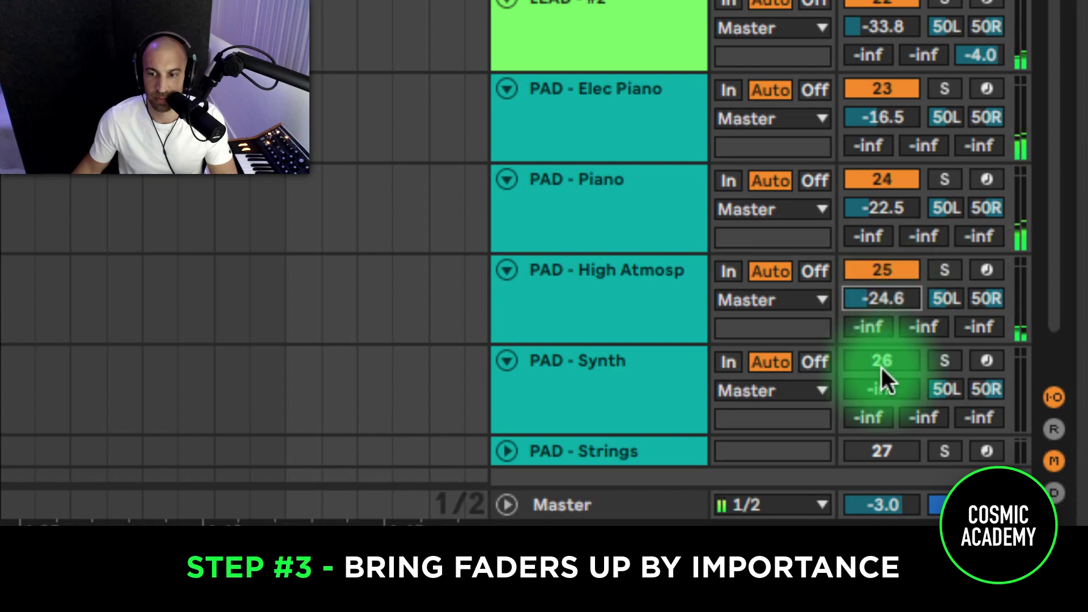
pyautogui.moveTo(882, 388)
pyautogui.mouseDown()
pyautogui.moveTo(882, 363)
pyautogui.moveTo(883, 390)
pyautogui.mouseUp()
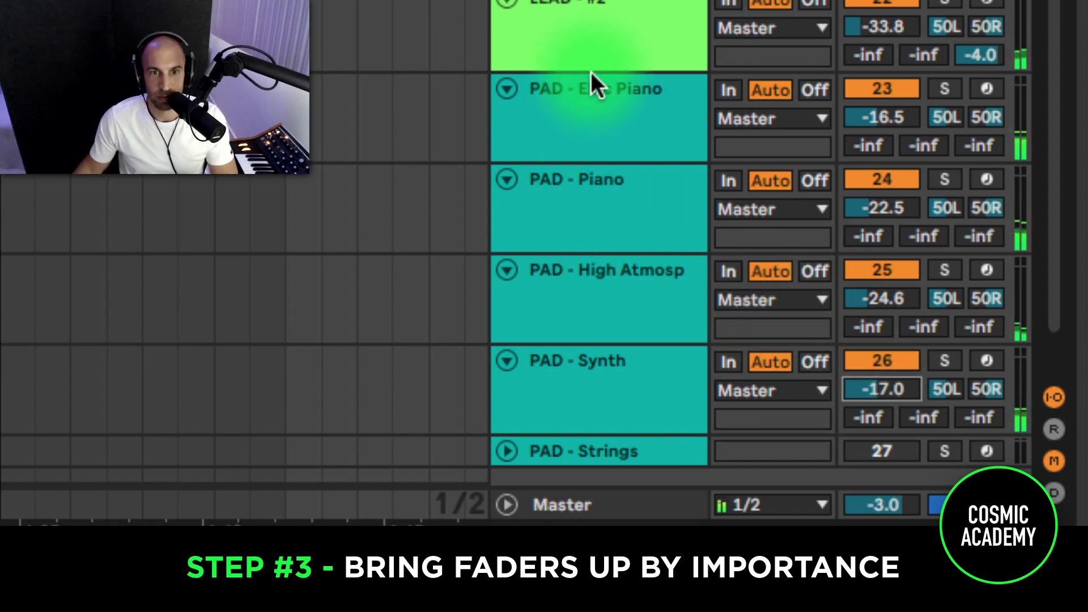
# Return to the first tracks of the arrangement and place the insert marker at 40.3.1
pyautogui.scroll(5, 590, 72)
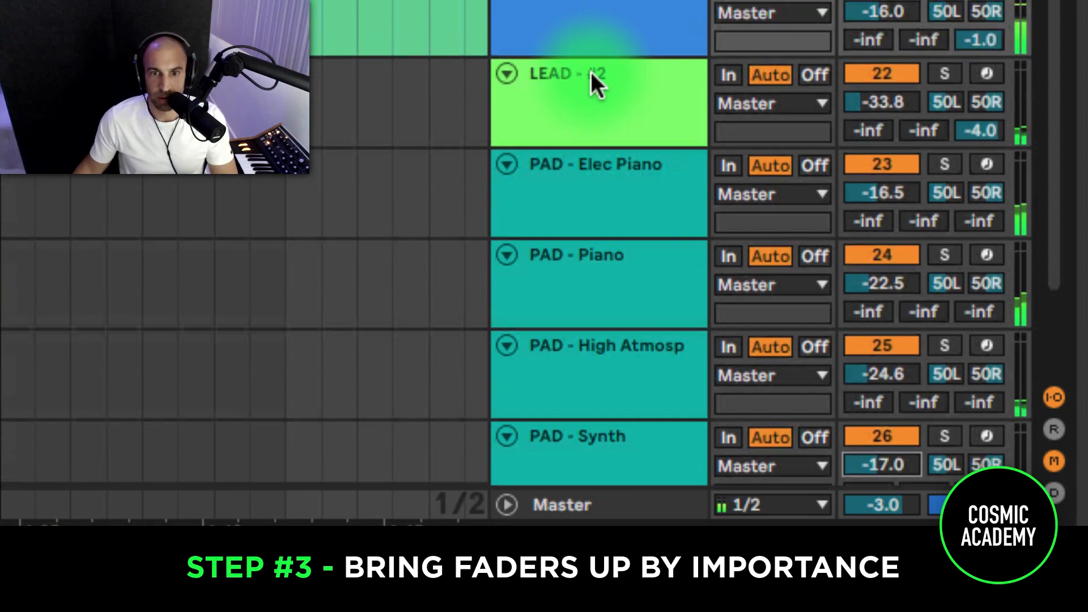
pyautogui.scroll(10, 595, 85)
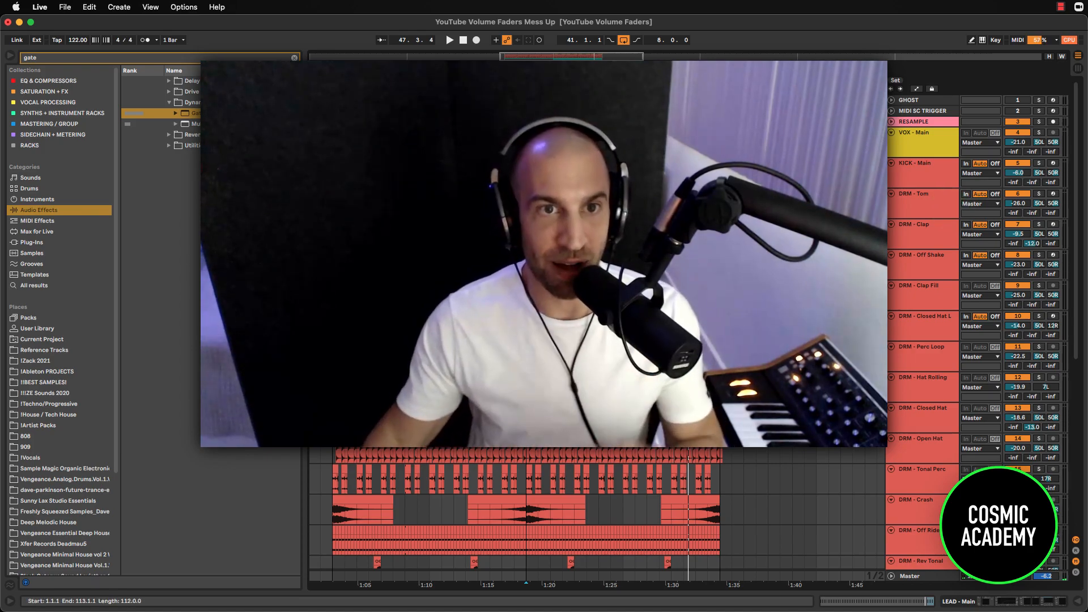
pyautogui.click(514, 122)
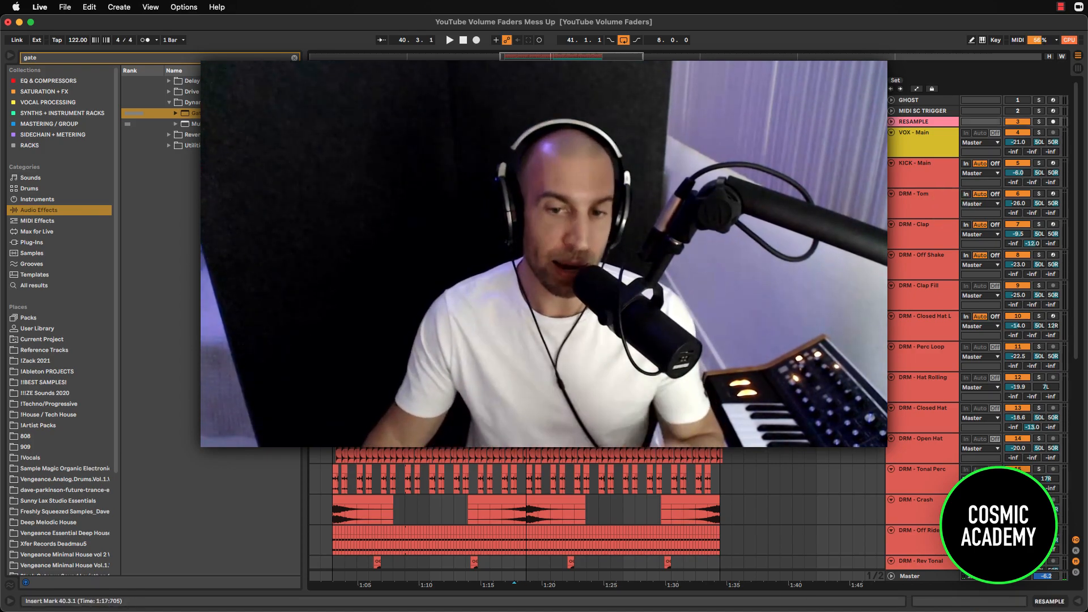